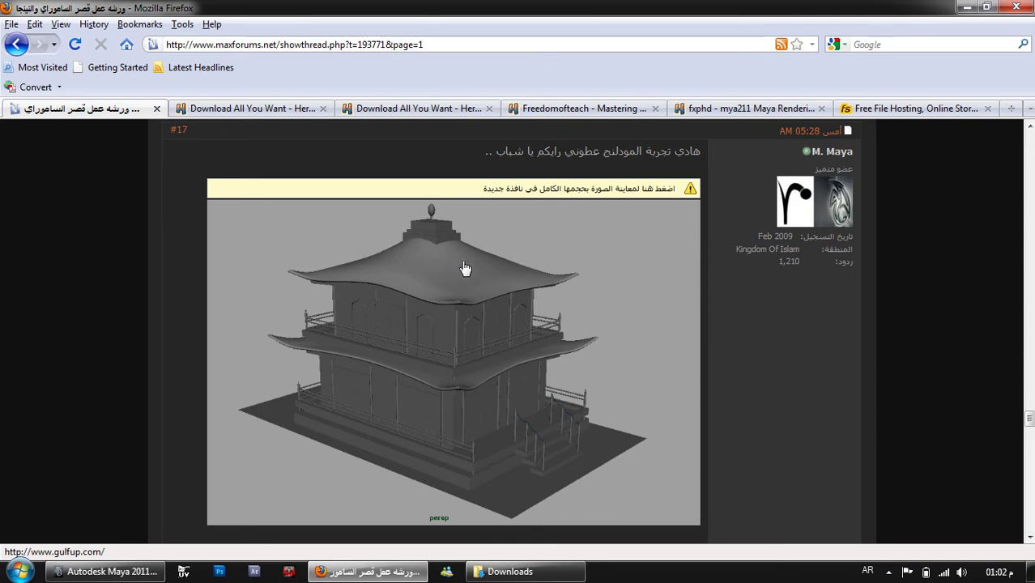
Switch to Maya, create a polygon cube and scale it into a wide, flat slab about 25.77 by 0.67 by 25.77
left_click(373, 571)
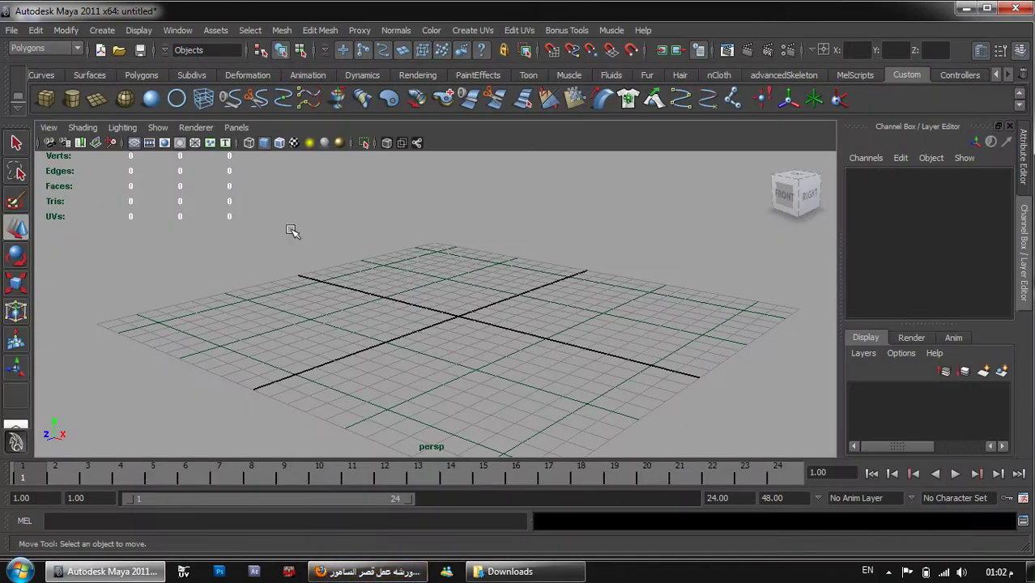
left_click(46, 98)
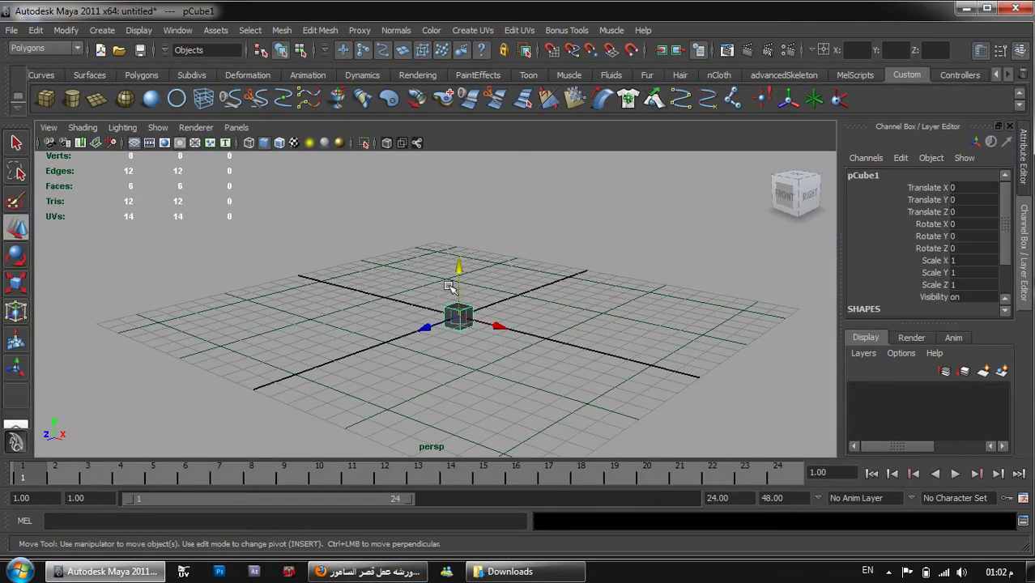
key("r")
middle_click_drag(361, 269, 564, 280)
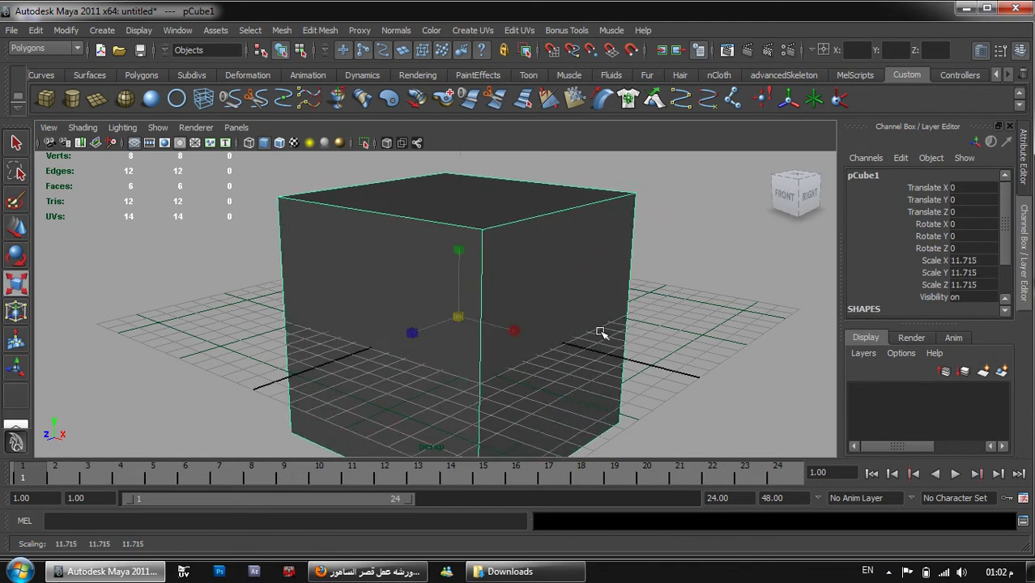
right_click_drag(598, 329, 488, 219, "alt")
middle_click_drag(559, 255, 632, 259)
left_click_drag(448, 244, 501, 347)
Set the slab's Subdivisions Width and Subdivisions Depth to 10
left_click_drag(1004, 230, 997, 260)
left_click(888, 303)
left_click(967, 265)
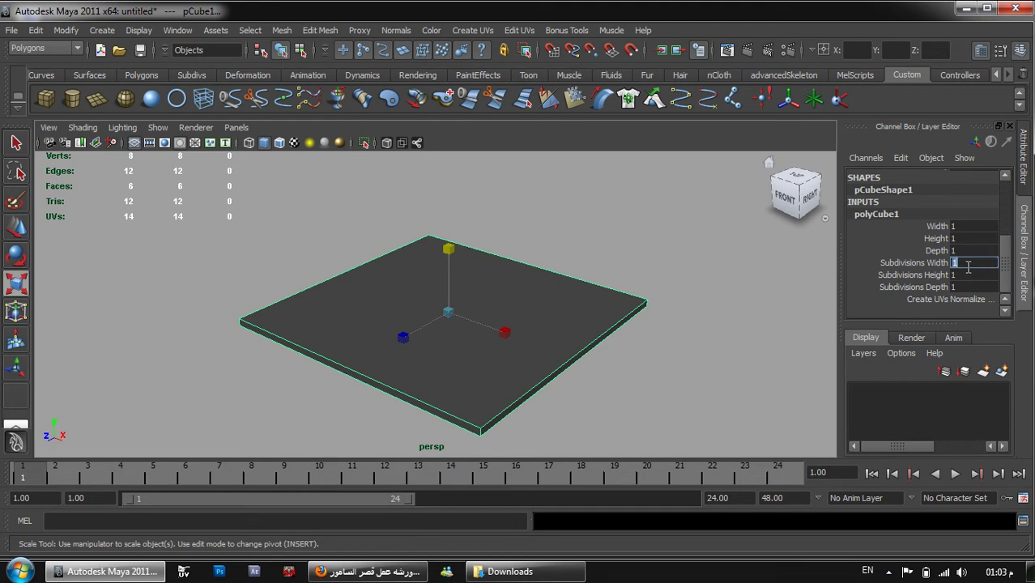
left_click(959, 286, "ctrl")
type("10")
key("Return")
Move the slab off the grid along X to about -28.19
key("w")
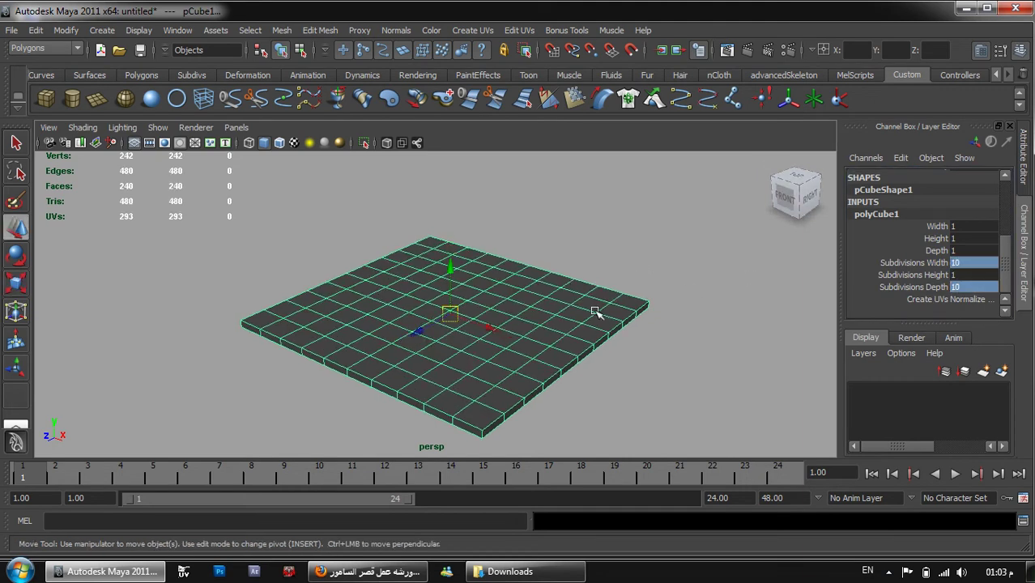
left_click_drag(490, 336, 241, 281, "alt")
left_click_drag(506, 381, 513, 377, "alt")
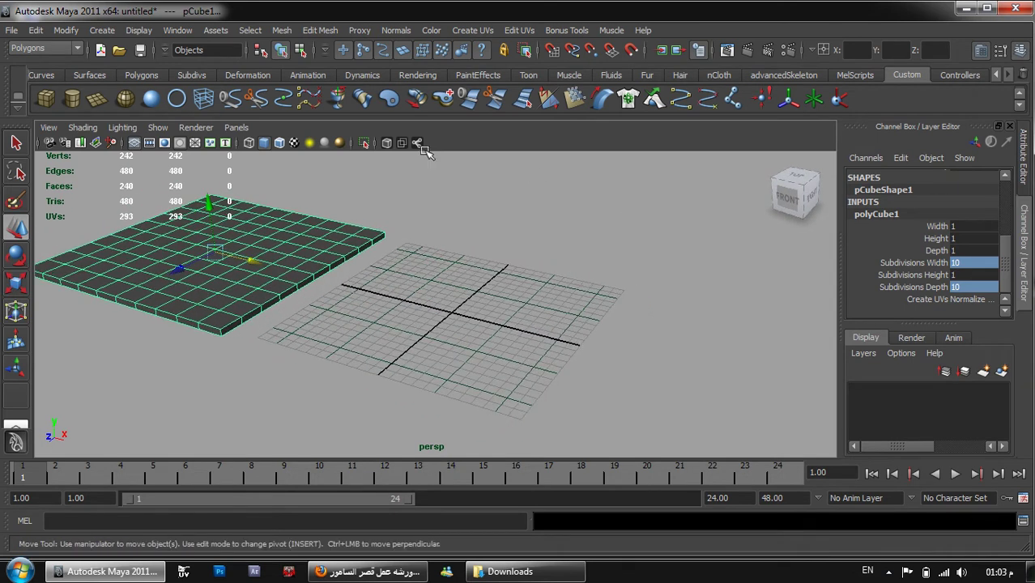
Create a NURBS plane on the grid and scale it uniformly to about 25.95
left_click(102, 30)
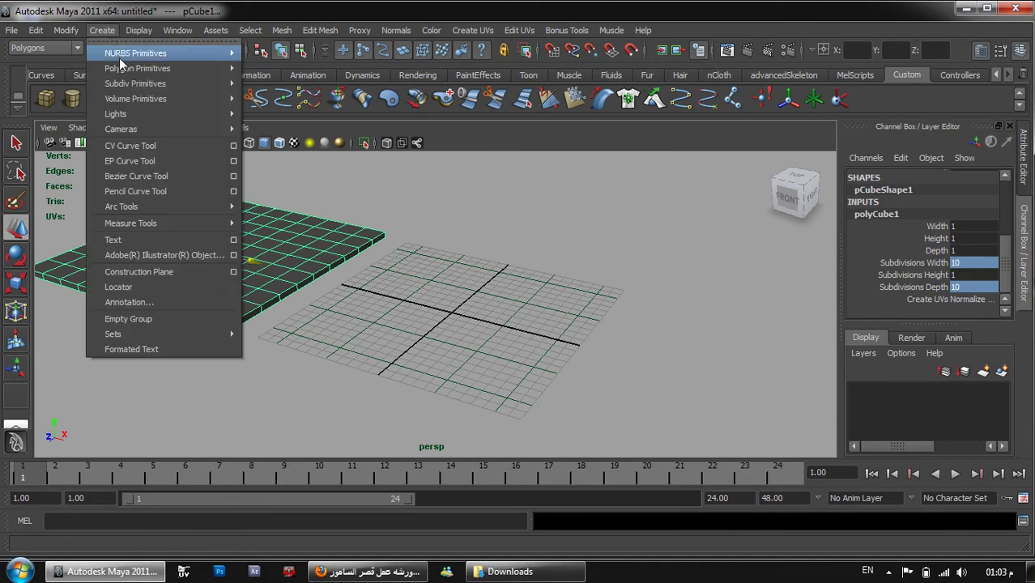
mouse_move(199, 49)
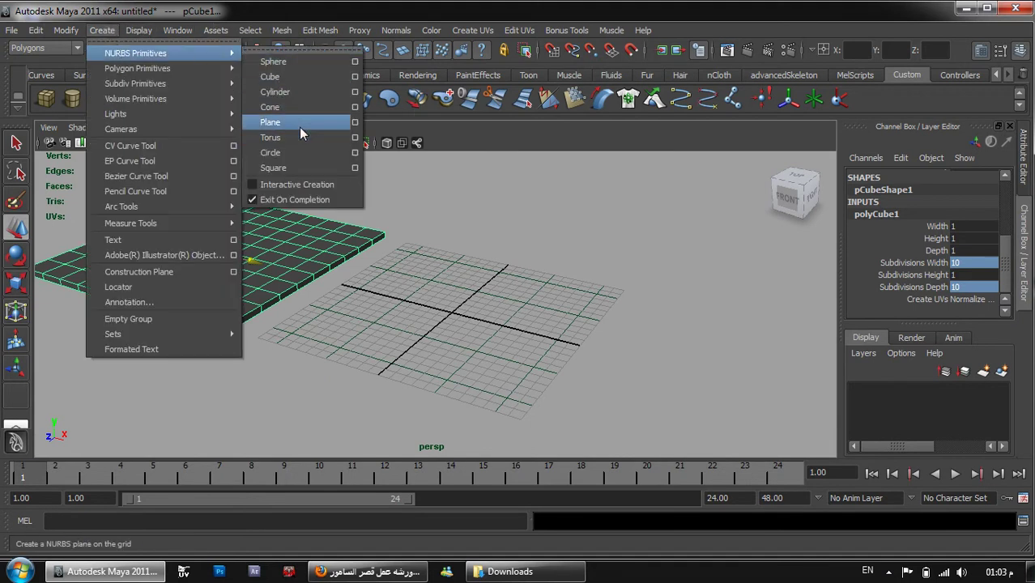
left_click(296, 124)
key("r")
middle_click_drag(538, 204, 725, 230)
Set the NURBS plane's Patches U and Patches V to 10
scroll(926, 237, "down", 3)
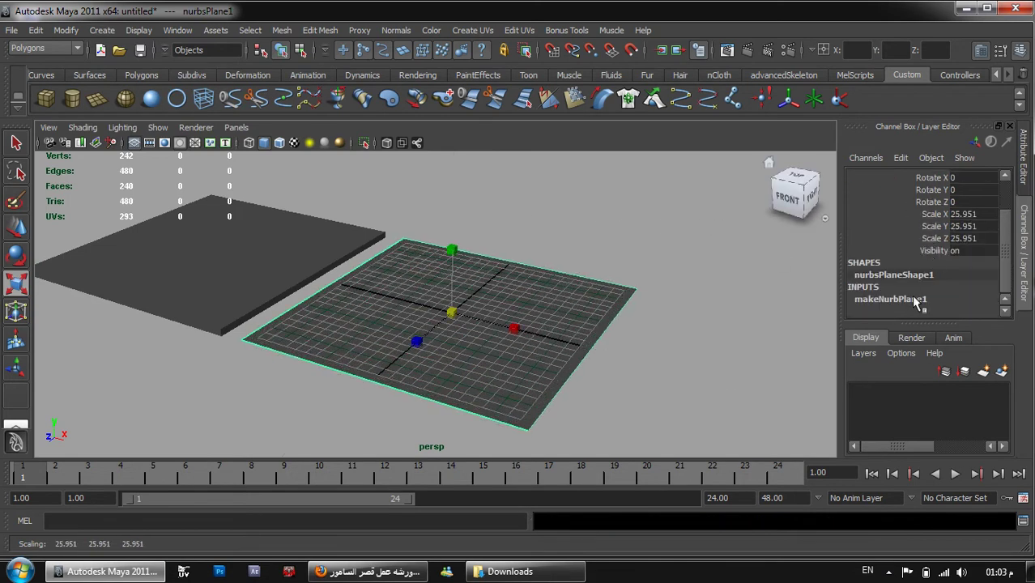
left_click(917, 300)
left_click_drag(962, 275, 966, 286)
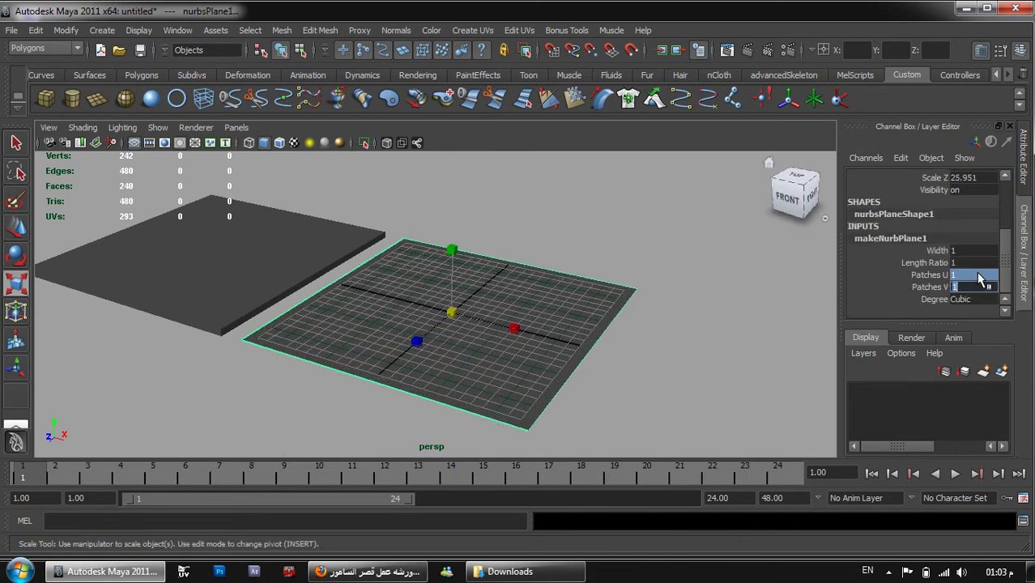
type("10")
key("Return")
Show the NURBS plane's control vertices, try raising one near the centre, and undo the move
right_click_drag(504, 249, 454, 243, "alt")
right_click_drag(465, 279, 460, 330, "alt")
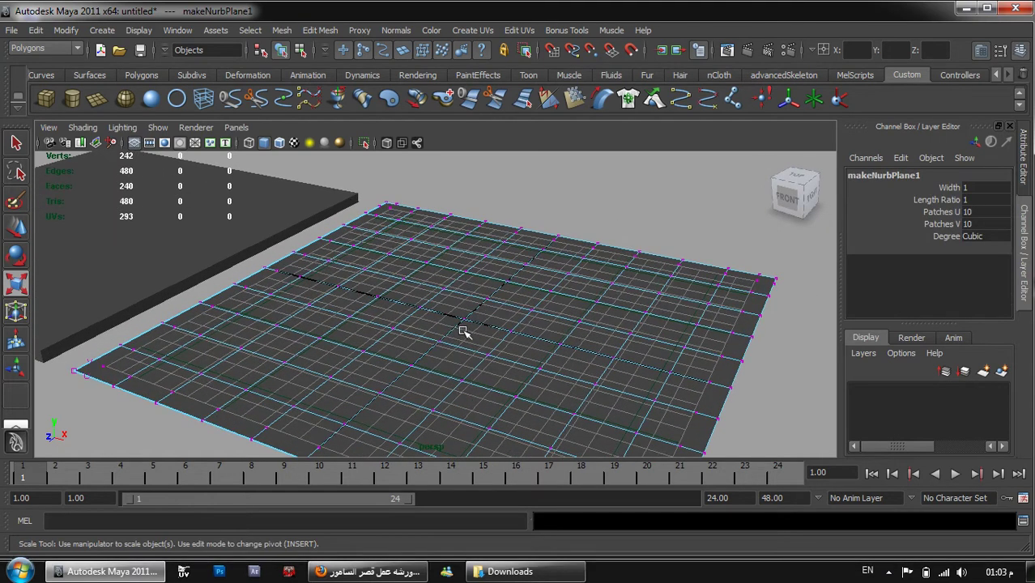
left_click(466, 317)
key("w")
mouse_move(467, 276)
left_mouse_down()
mouse_move(460, 196)
mouse_move(457, 255)
mouse_move(468, 269)
left_mouse_up()
key("ctrl+z")
Glance at the pagoda roof reference in Firefox, return to Maya and raise a group of control vertices at the plane's centre
left_click(375, 578)
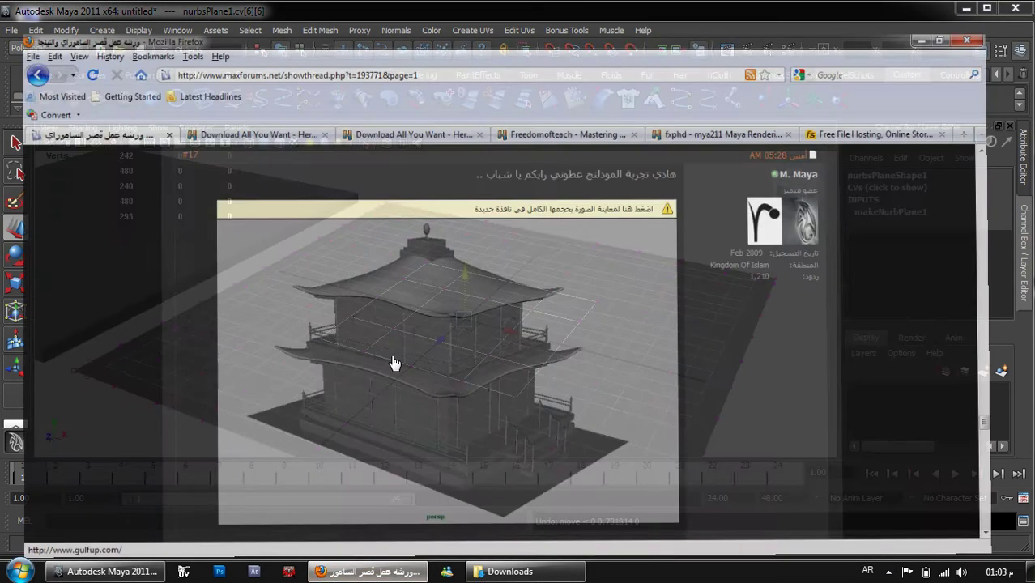
left_click(395, 578)
left_click_drag(460, 330, 539, 468, "alt")
left_click_drag(516, 344, 538, 271)
left_click_drag(469, 271, 469, 236)
left_click_drag(490, 279, 507, 307, "alt")
mouse_move(422, 302)
left_mouse_down("alt")
mouse_move(416, 264)
mouse_move(397, 293)
left_mouse_up("alt")
Remove some control vertices from the raised group's selection and lift the remaining ones slightly further
left_click_drag(389, 233, 561, 337, "ctrl")
left_click_drag(547, 278, 498, 334, "ctrl")
left_click_drag(506, 370, 536, 302, "alt")
left_click_drag(472, 236, 472, 221)
Return the NURBS plane to object mode and delete it
left_click_drag(525, 293, 493, 309, "alt")
right_click_drag(493, 309, 524, 284)
left_click(526, 288)
left_click_drag(539, 298, 531, 328, "alt")
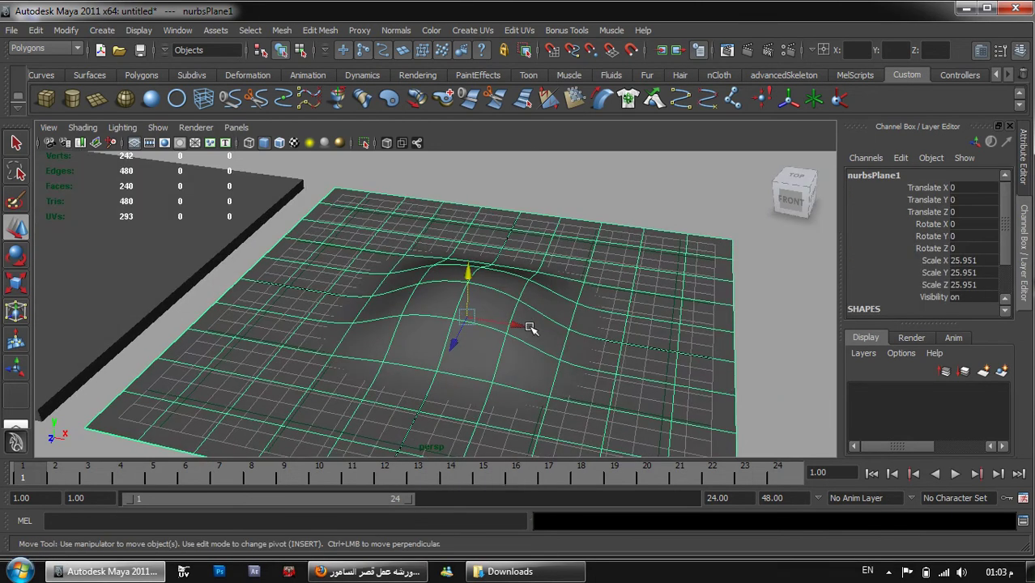
key("Delete")
Select the polygon slab and set its Translate X to 0
right_click_drag(529, 362, 430, 341, "alt")
left_click(195, 252)
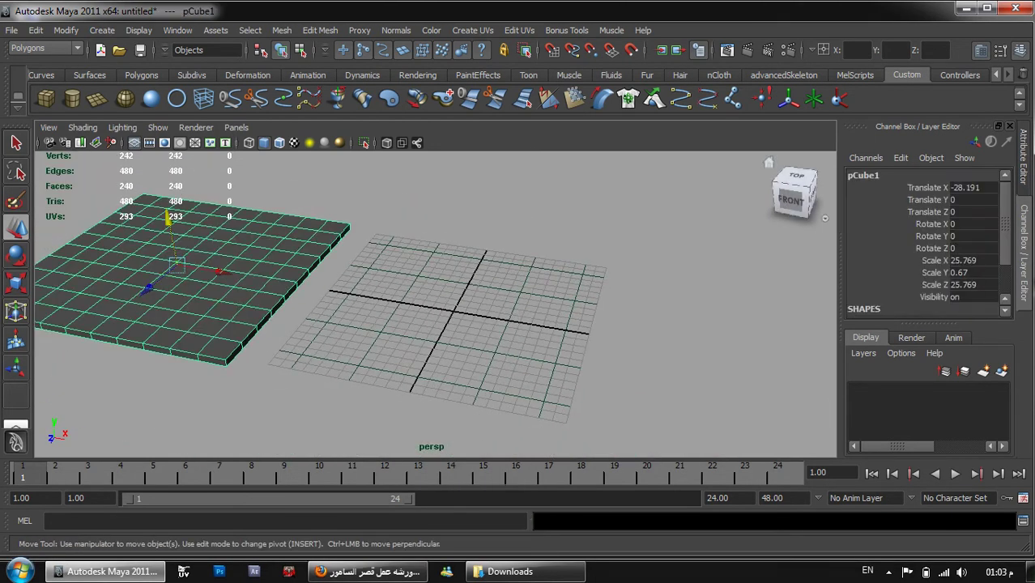
left_click(971, 187)
type("0")
key("Return")
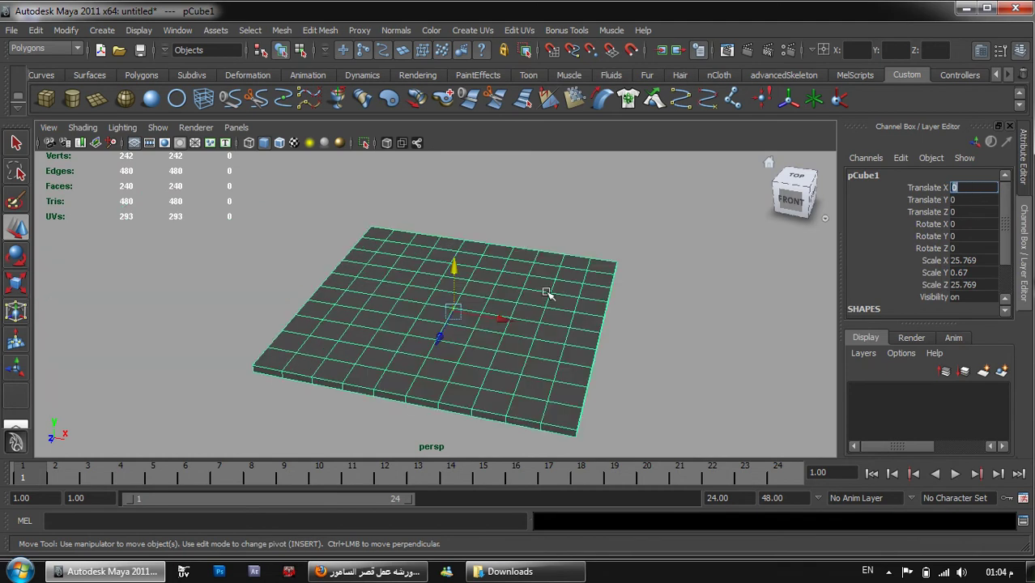
Switch the slab to vertex mode and select the vertex at its centre
left_click_drag(527, 300, 525, 295, "alt")
scroll(524, 289, "up", 2)
right_click_drag(524, 252, 413, 245)
middle_click_drag(503, 197, 514, 197, "alt")
scroll(492, 289, "up", 3)
left_click_drag(482, 309, 513, 341, "alt")
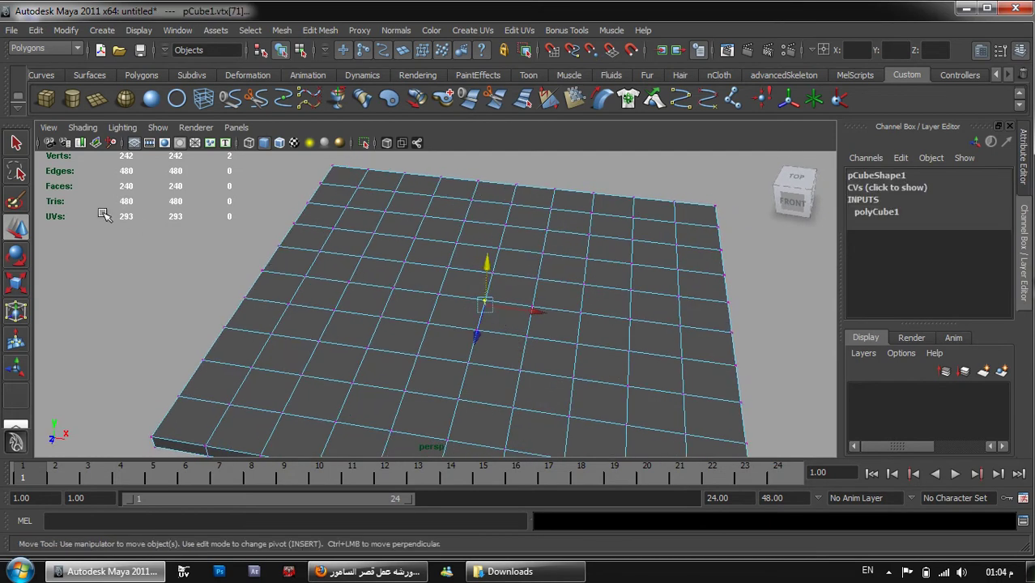
Open the Move tool's settings and enable Soft Select
double_click(14, 228)
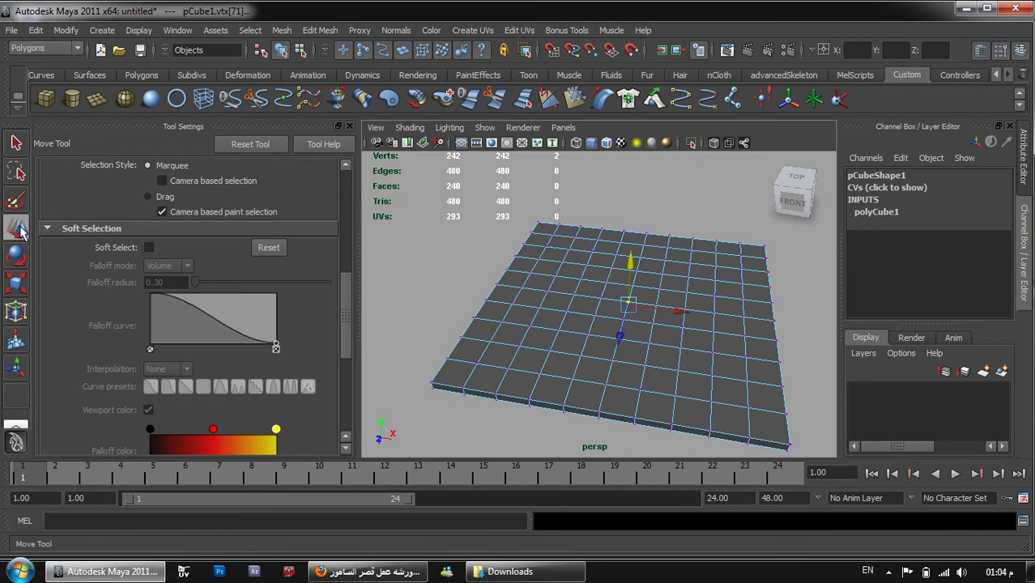
mouse_move(345, 294)
left_mouse_down()
mouse_move(356, 198)
mouse_move(360, 321)
mouse_move(360, 307)
left_mouse_up()
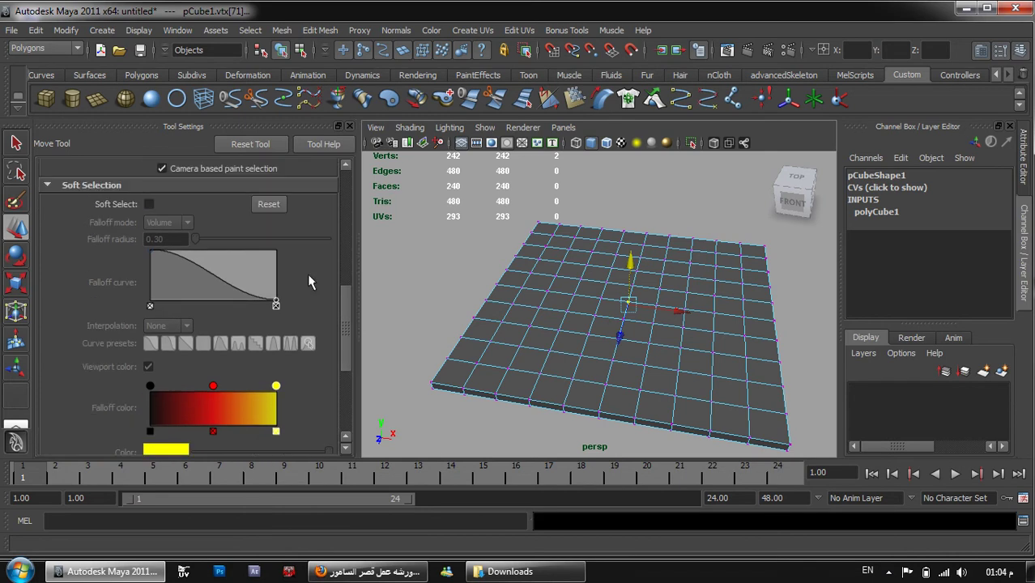
left_click(149, 205)
Examine the soft selection around the centre vertex and set its falloff radius to 5
left_click_drag(677, 281, 644, 272, "alt")
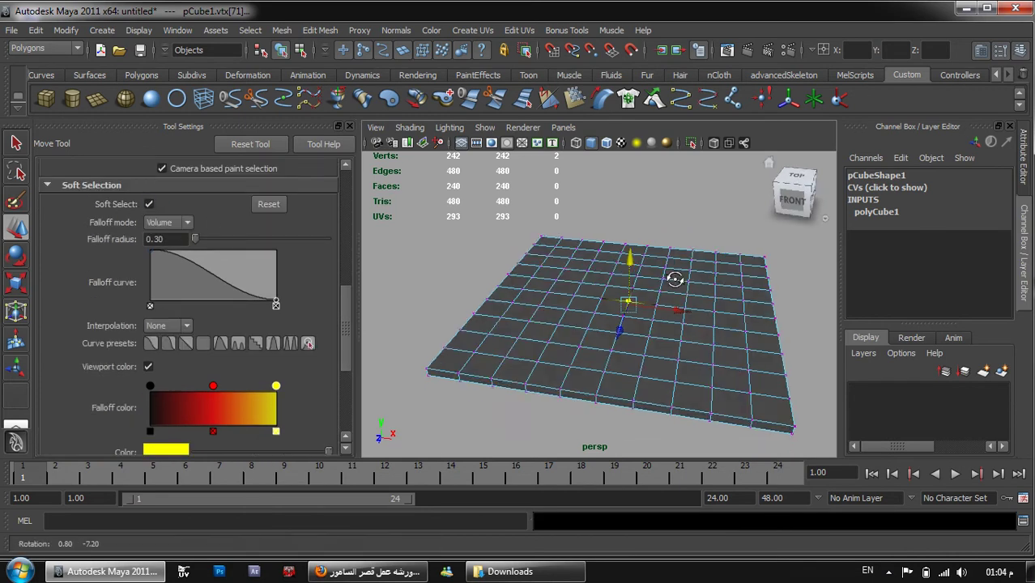
right_click_drag(638, 280, 669, 334, "alt")
middle_click_drag(689, 239, 565, 234, "alt")
right_click_drag(565, 234, 619, 320, "alt")
middle_click_drag(644, 303, 715, 370, "alt")
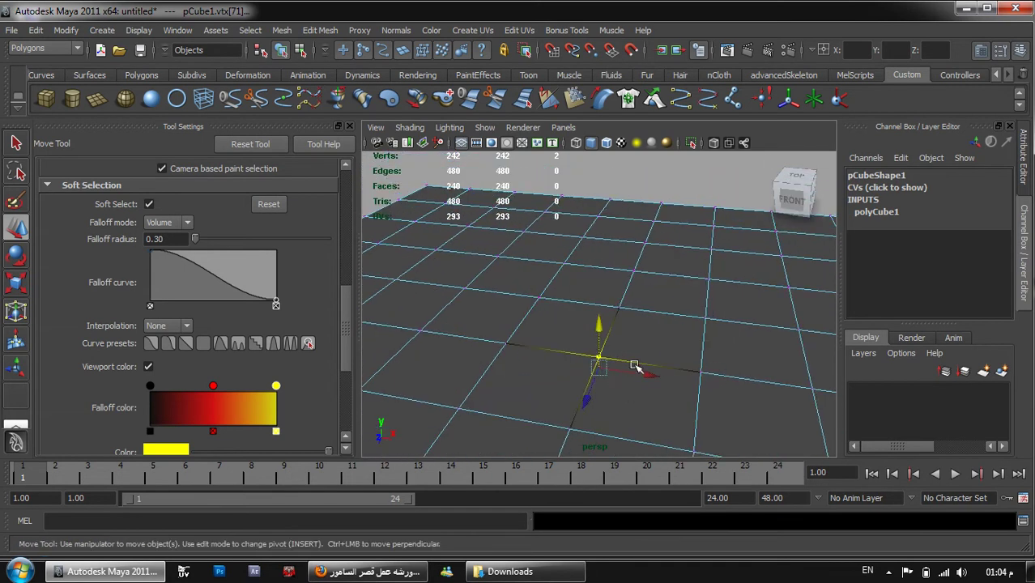
middle_click_drag(641, 368, 637, 345, "alt")
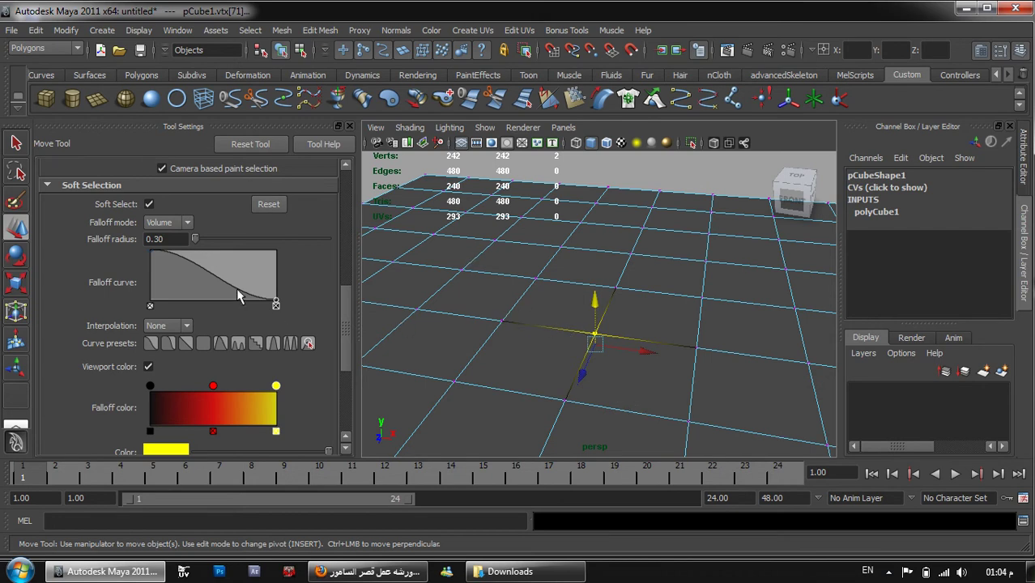
left_click(174, 240)
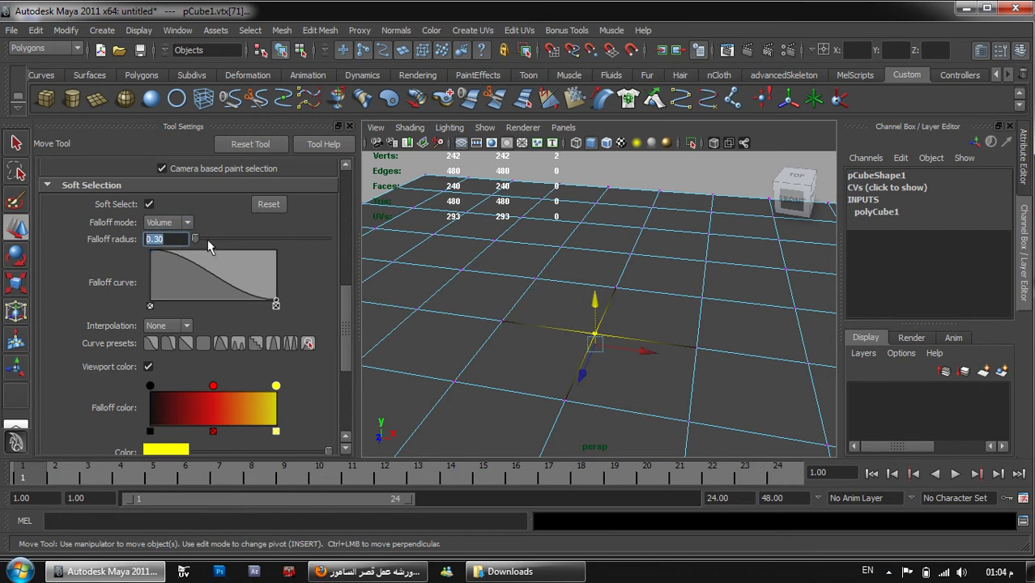
type("5")
key("Return")
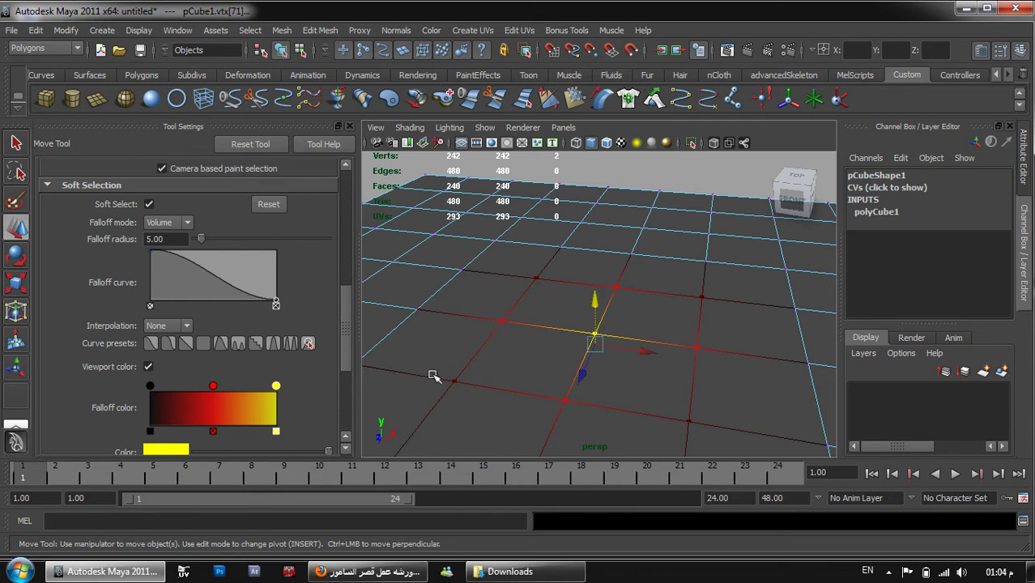
Try raising the slab's centre vertex by about 0.86 with soft selection, and undo the move
right_click_drag(569, 354, 504, 243, "alt")
left_click_drag(713, 348, 740, 407, "alt")
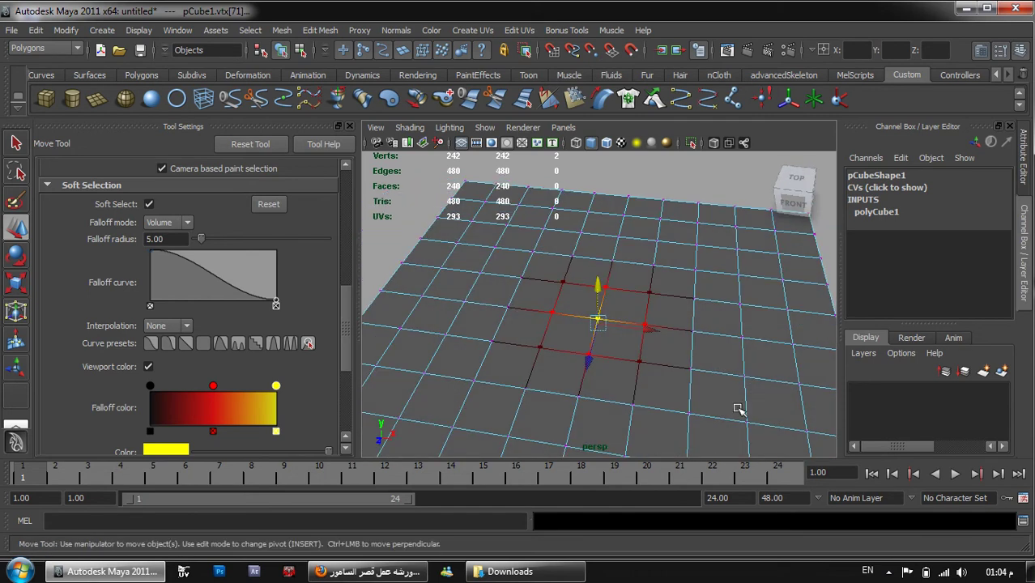
left_click_drag(651, 303, 634, 278, "alt")
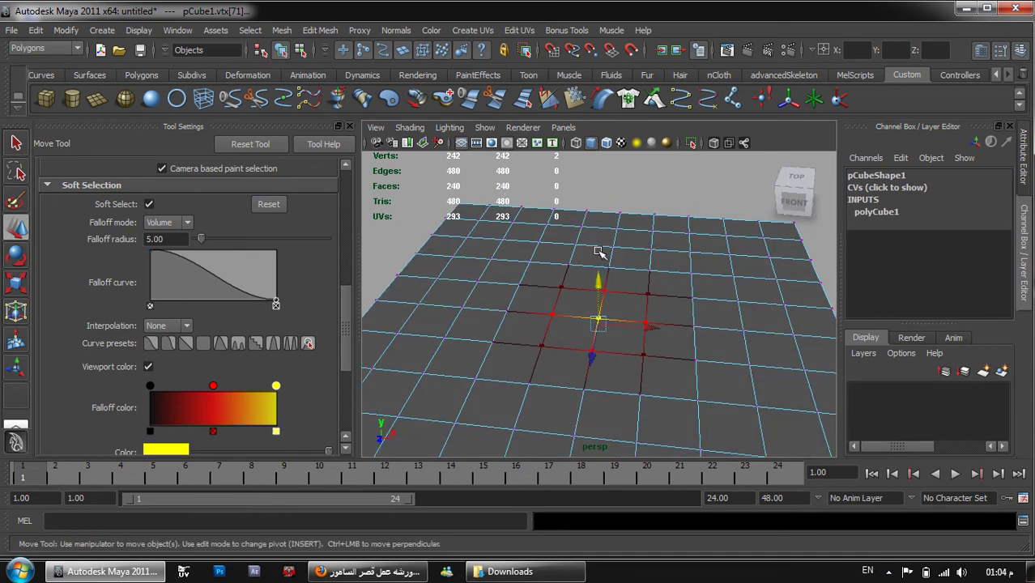
right_click_drag(604, 255, 653, 328, "alt")
left_click_drag(653, 328, 634, 298, "alt")
right_click_drag(605, 264, 644, 329, "alt")
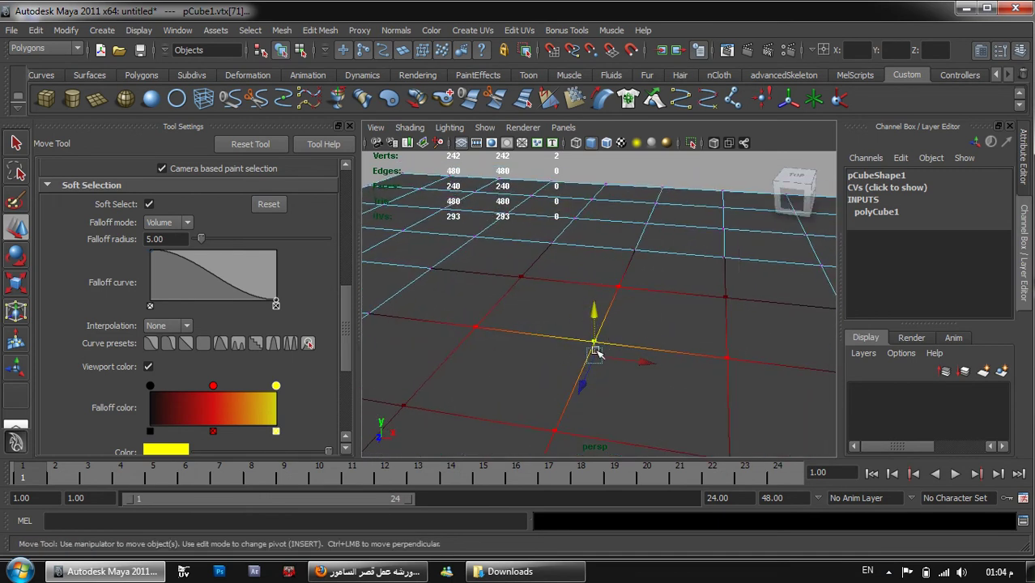
right_click_drag(624, 351, 555, 270, "alt")
left_click_drag(597, 284, 594, 254)
key("ctrl+z")
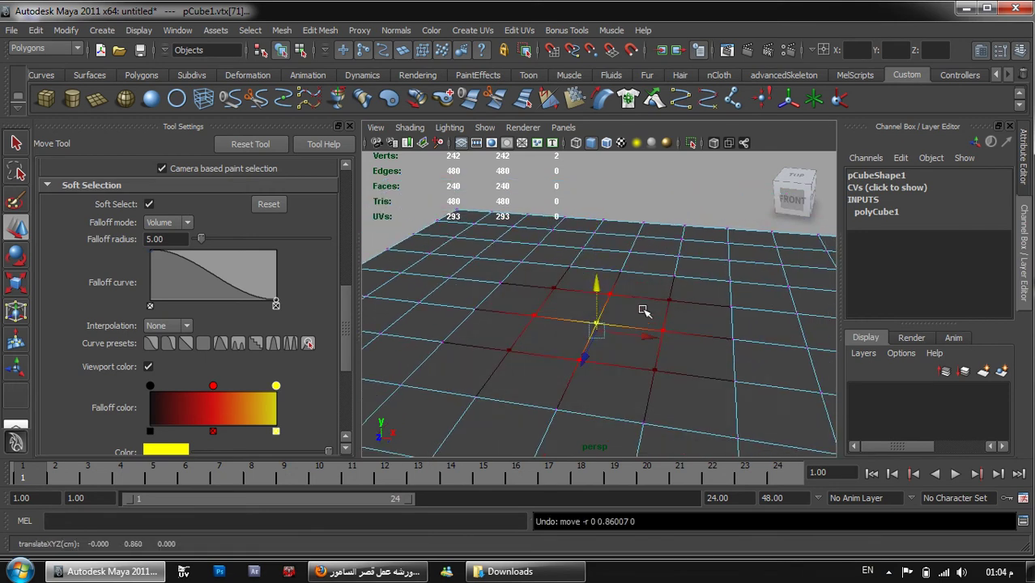
Set the soft selection's falloff radius to 12
left_click_drag(633, 286, 639, 302, "alt")
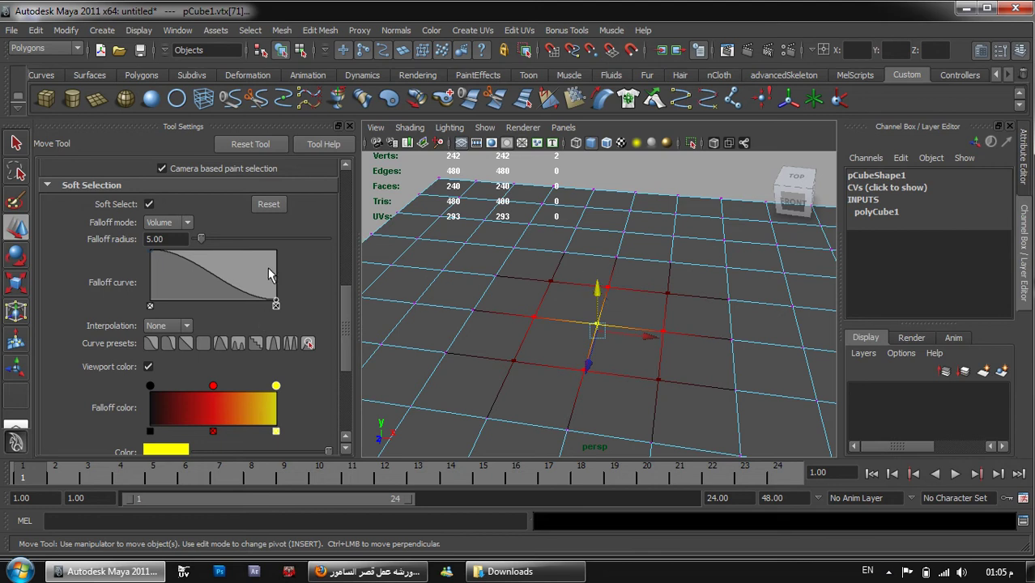
left_click_drag(183, 239, 77, 236)
type("12")
key("Return")
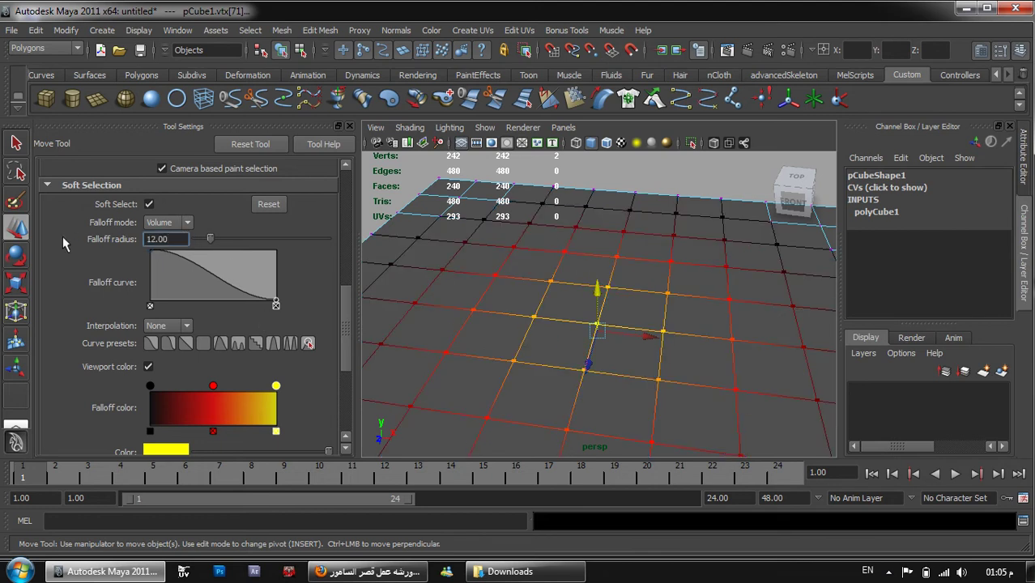
Select the block of vertices around the slab's centre and shrink the selection to the centre vertex
left_click_drag(714, 329, 645, 301, "alt")
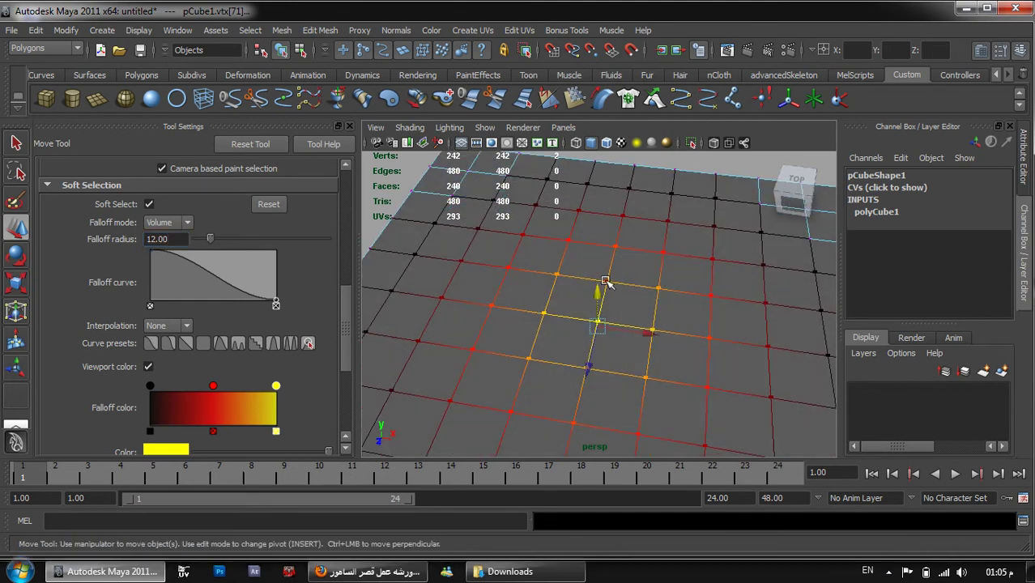
left_click_drag(519, 263, 674, 374)
key("shift+comma")
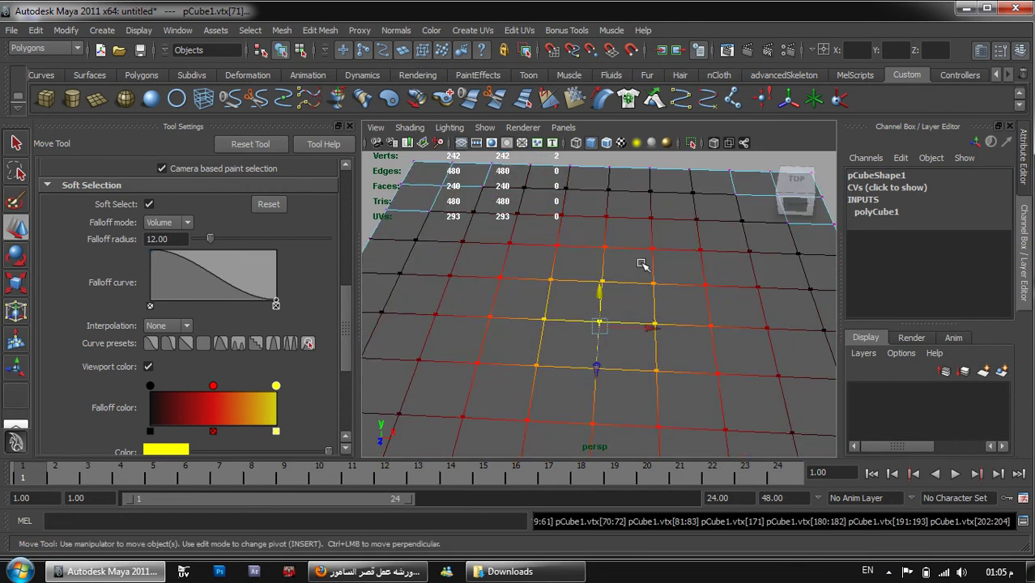
left_click_drag(602, 290, 559, 308, "alt")
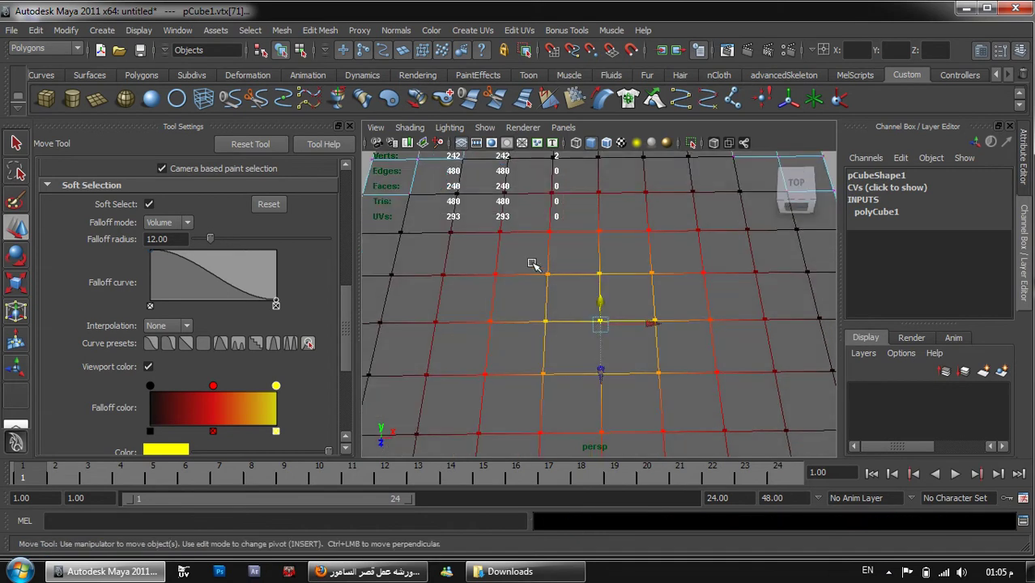
Grow the vertex selection by one ring, and reselect only the slab's centre vertex with the Select tool
key("shift+period")
right_click_drag(674, 382, 636, 314, "alt")
left_click_drag(637, 315, 607, 309, "alt")
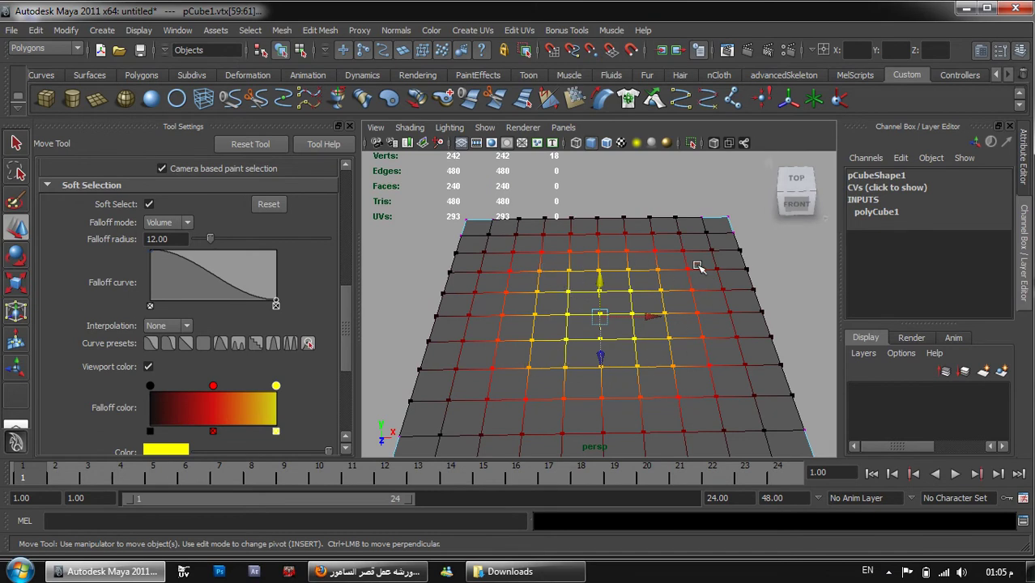
left_click_drag(625, 316, 619, 325, "alt")
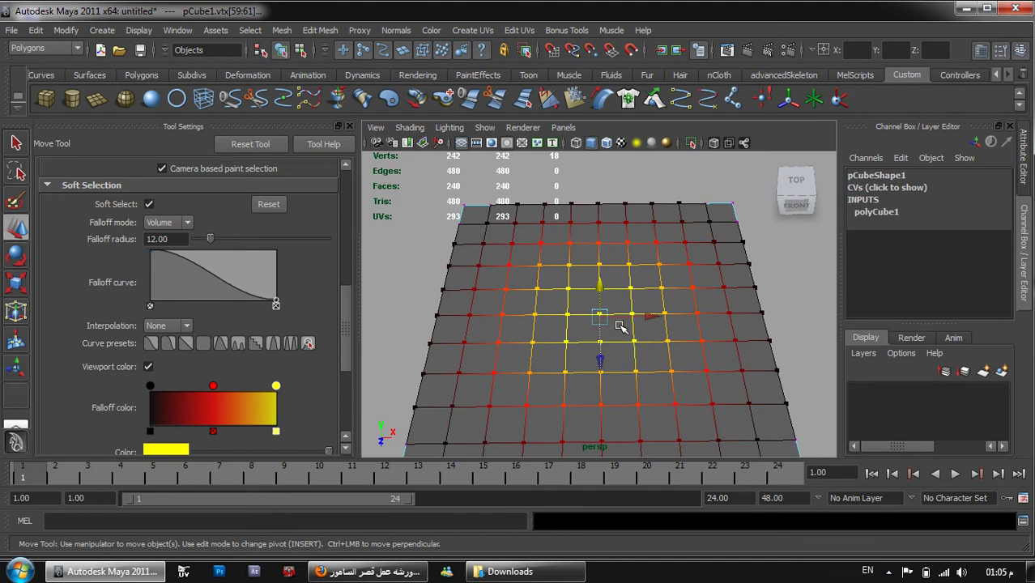
key("q")
left_click(609, 316)
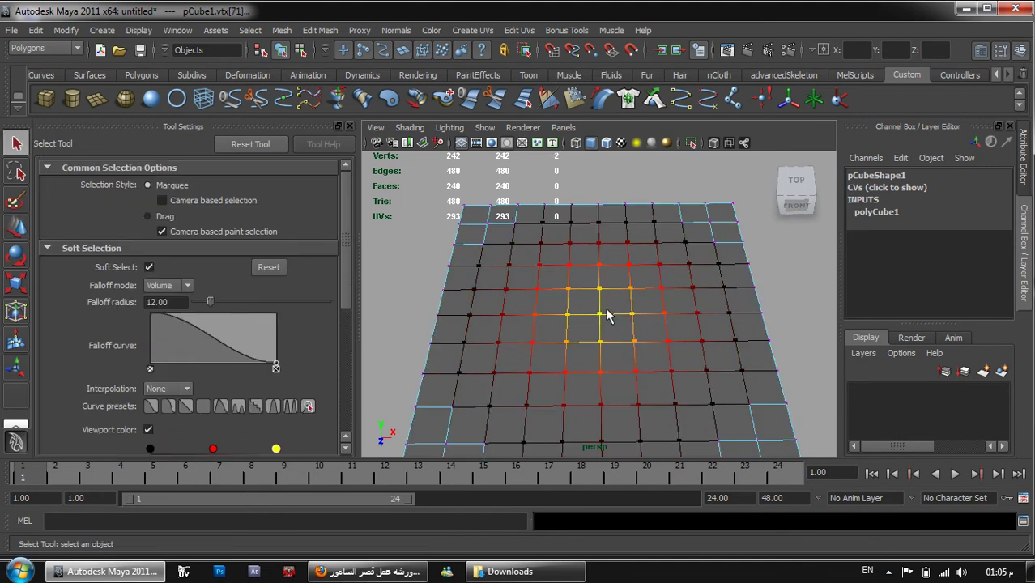
Try raising the slab's centre vertex by about 3.3 with soft selection, and undo the move
key("w")
left_click_drag(661, 348, 651, 313, "alt")
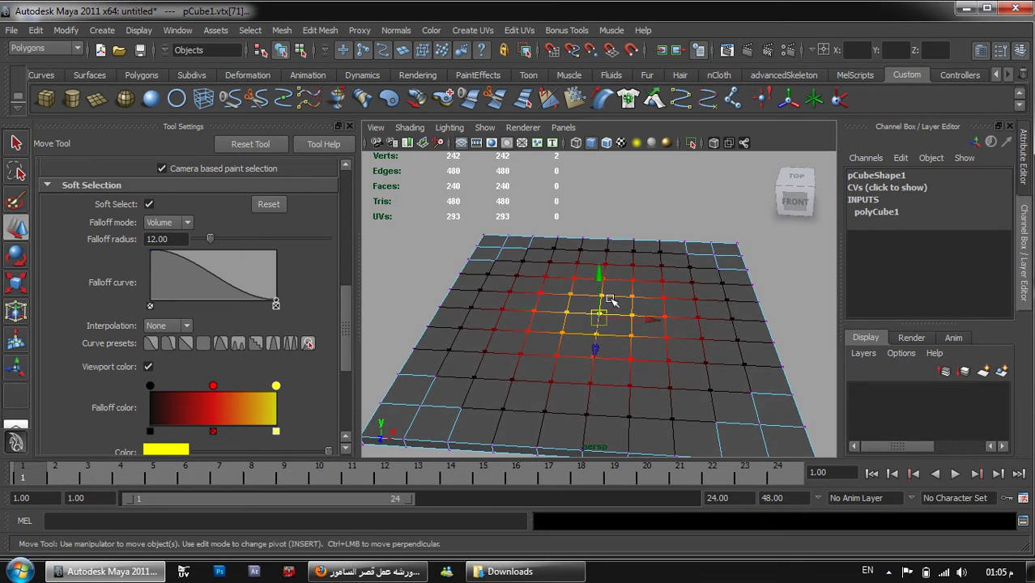
left_click_drag(599, 280, 599, 236)
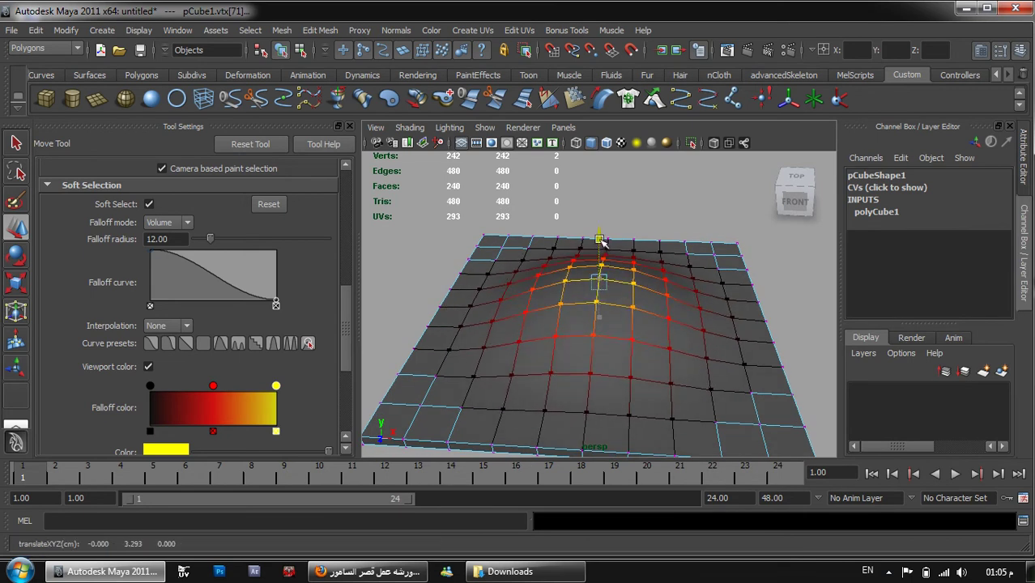
key("ctrl+z")
Set the soft selection's falloff radius to 15 and raise the slab's centre vertex by about 2.7
left_click_drag(175, 239, 97, 235)
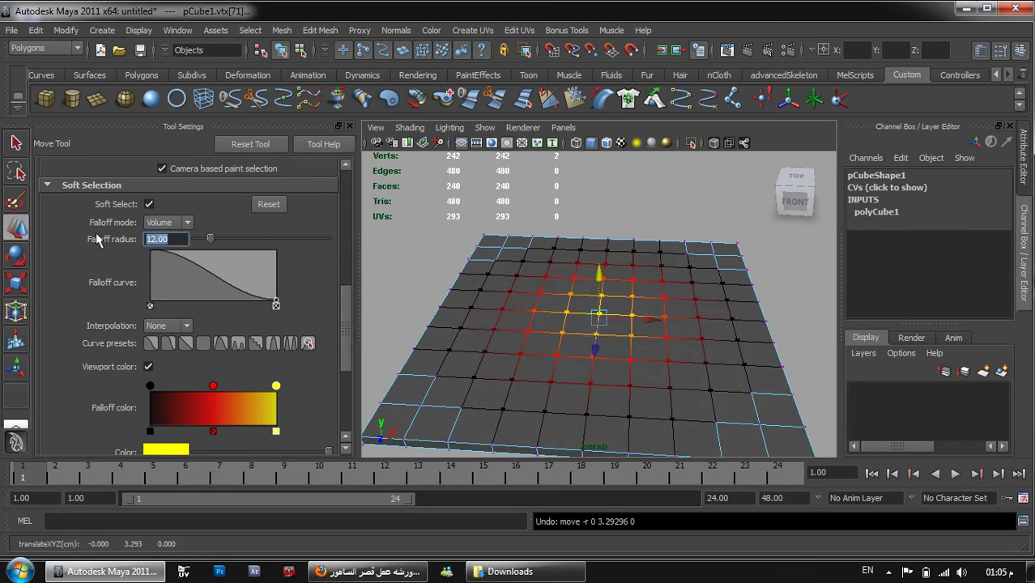
type("15")
key("Return")
left_click_drag(674, 281, 674, 233, "alt")
left_click_drag(599, 268, 603, 235)
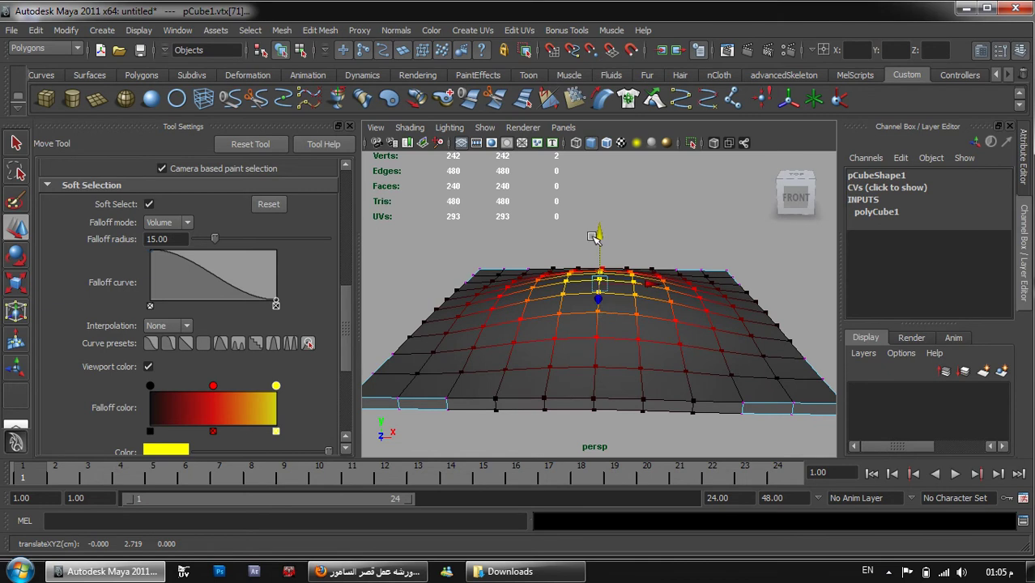
Set the falloff radius to 12 and raise the slab's centre vertex slightly further
left_click_drag(182, 239, 119, 236)
type("12")
key("Return")
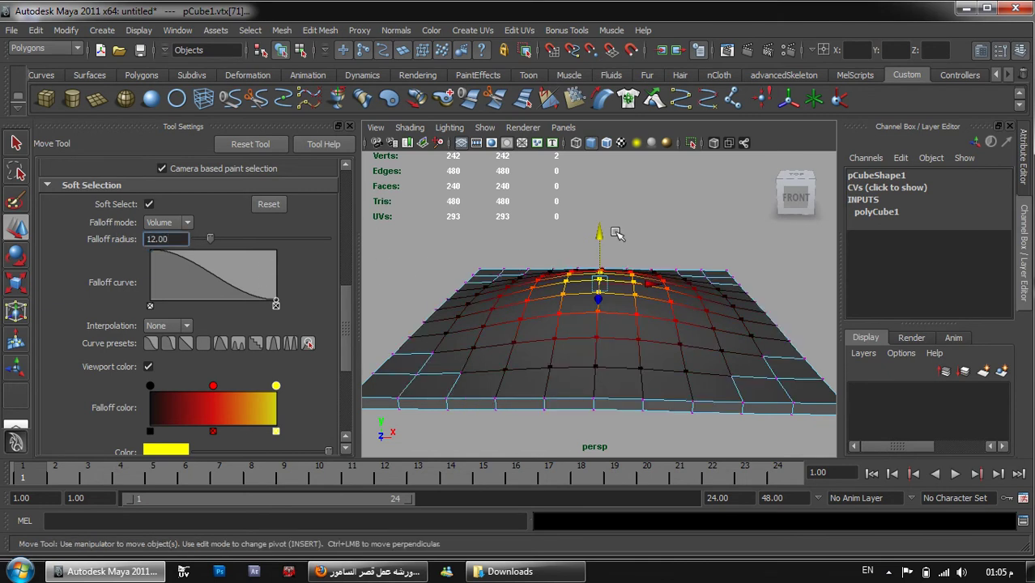
left_click_drag(598, 231, 601, 226)
Set the falloff radius to 10 and raise the centre vertex a little more
left_click_drag(171, 240, 79, 227)
type("10")
key("Return")
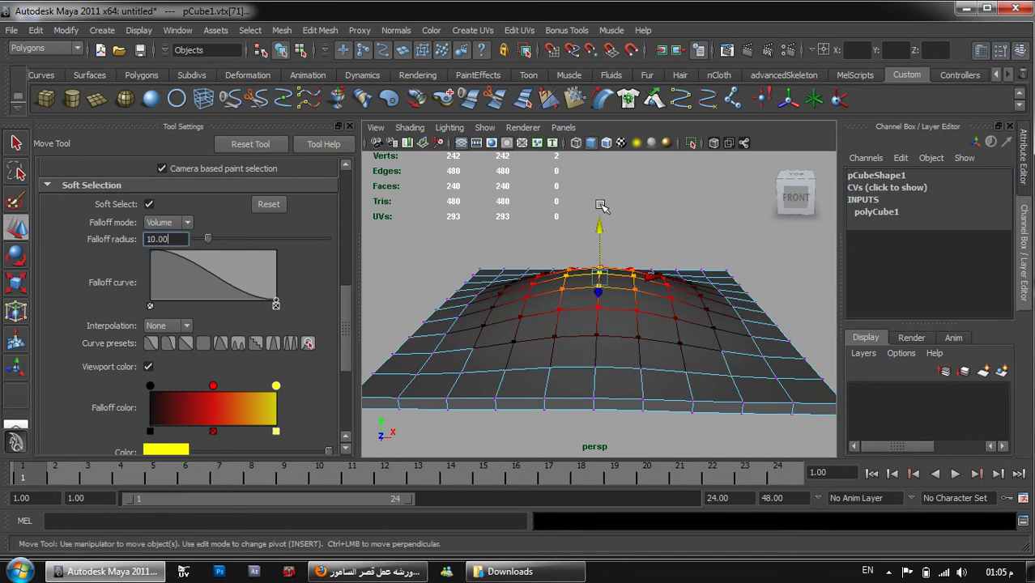
left_click_drag(601, 230, 601, 218)
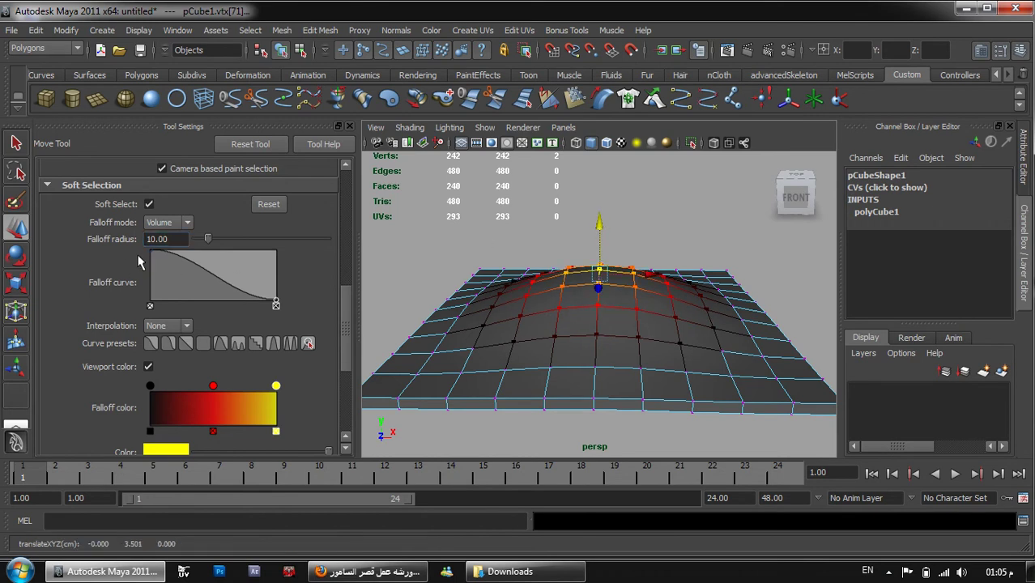
Set the falloff radius to 5 and raise the centre vertex slightly to sharpen the peak
double_click(177, 240)
type("5")
key("Return")
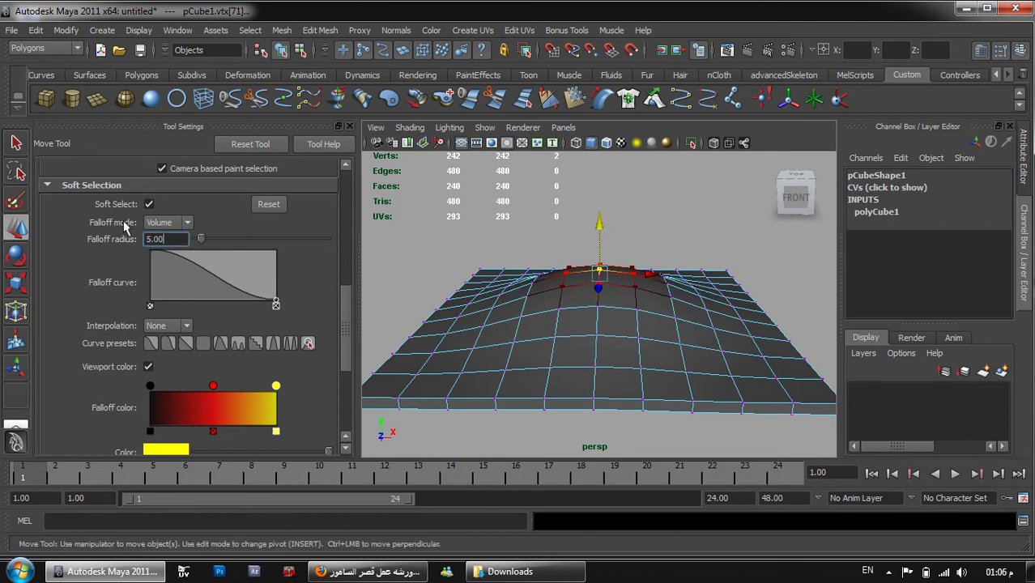
mouse_move(600, 225)
left_mouse_down()
mouse_move(601, 212)
mouse_move(604, 220)
left_mouse_up()
Return the slab to object mode, deselect it and examine the raised centre from several angles
left_click_drag(655, 268, 645, 314, "alt")
right_click_drag(678, 273, 754, 243)
left_click(693, 313)
left_click_drag(693, 324, 672, 310, "alt")
right_click_drag(674, 308, 657, 282, "alt")
left_click_drag(726, 329, 577, 293, "alt")
In the top view, turn off soft selection and select the slab's vertices along both diagonals, from the corners towards the centre
key("space")
right_click_drag(619, 324, 597, 288, "alt")
right_click_drag(675, 180, 629, 180)
left_click_drag(667, 391, 708, 376)
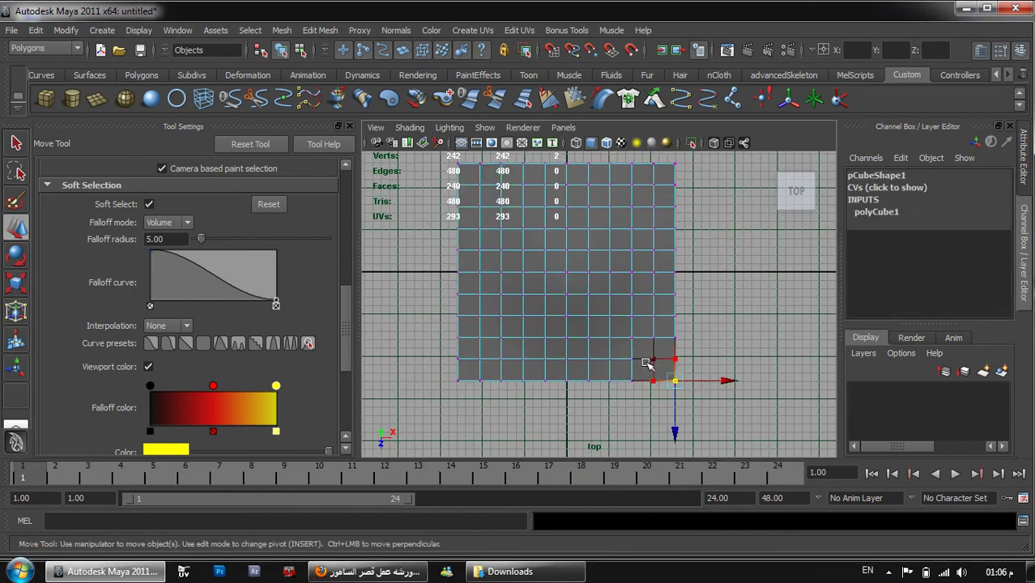
left_click(149, 204)
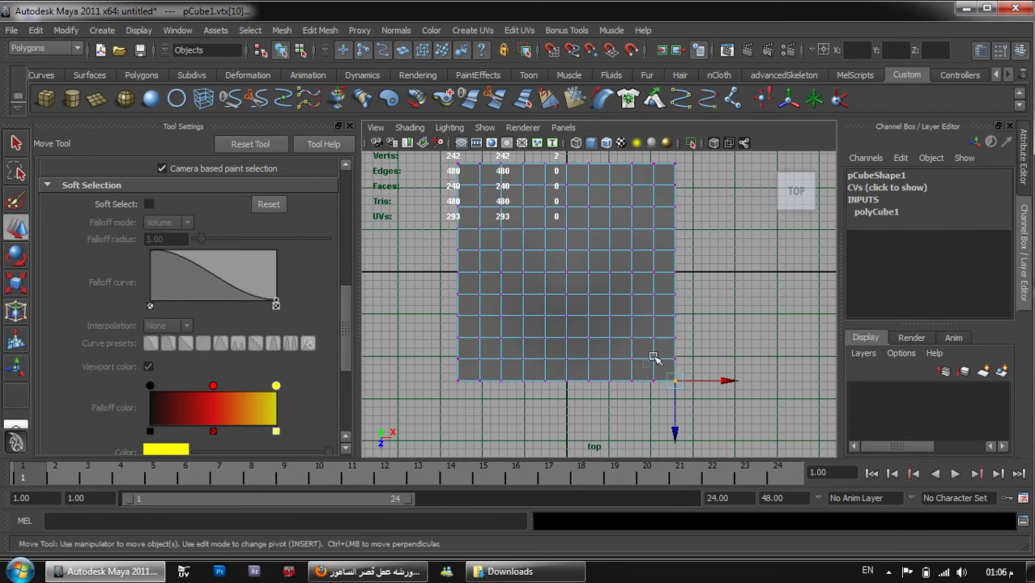
left_click_drag(670, 349, 648, 323, "shift")
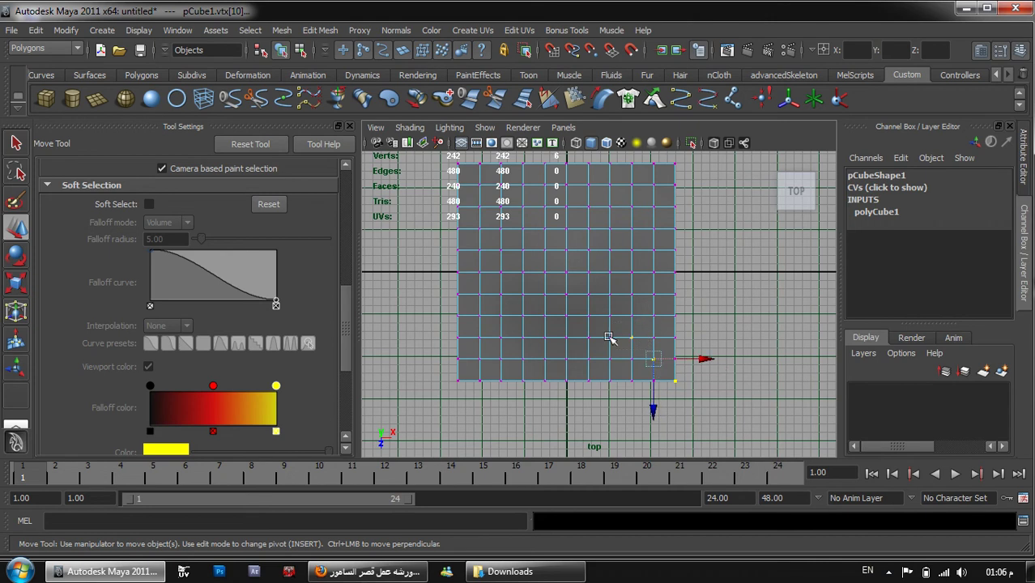
middle_click_drag(617, 309, 572, 274)
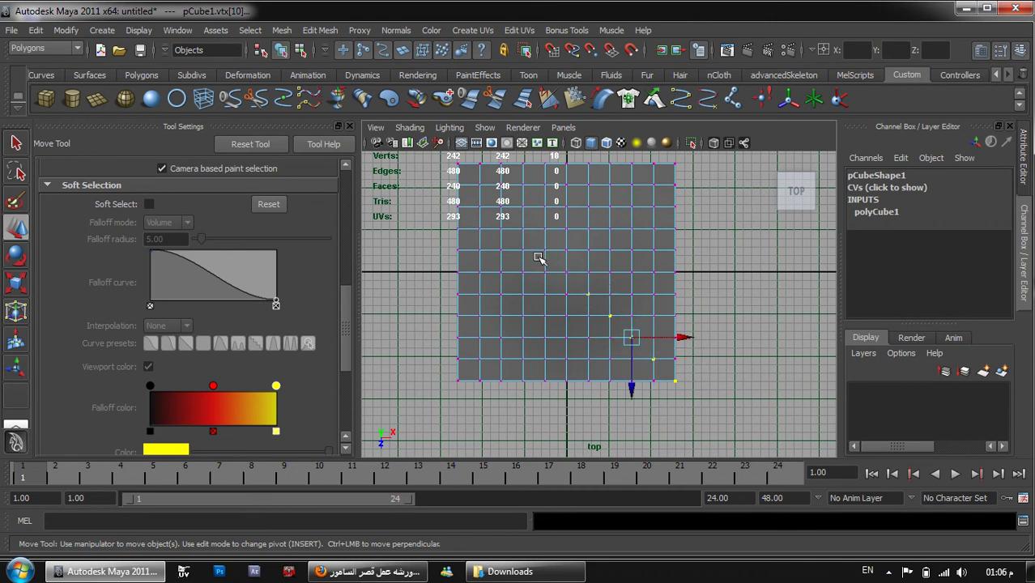
left_click_drag(557, 237, 469, 155, "shift")
left_click_drag(433, 405, 533, 304, "shift")
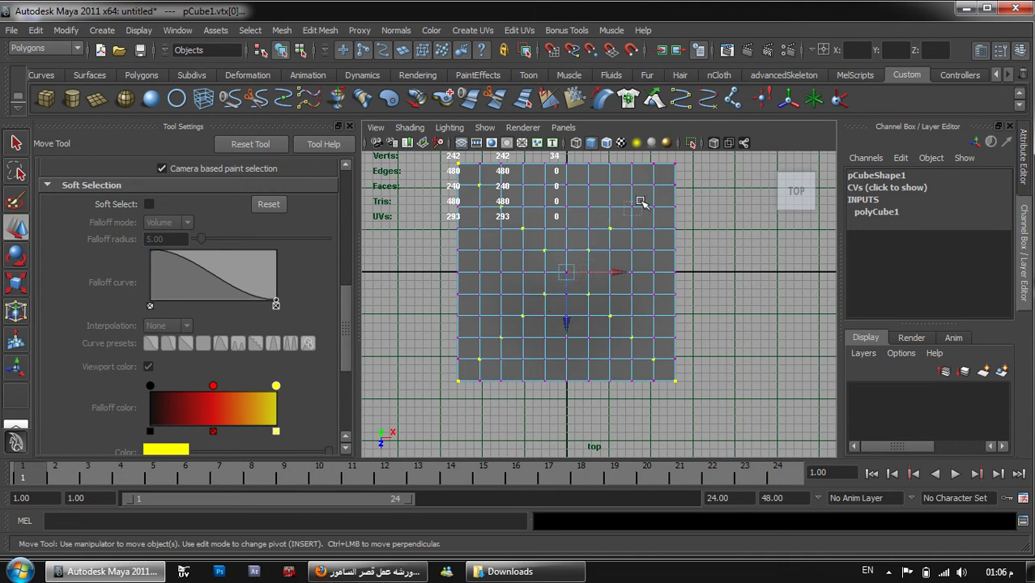
left_click_drag(648, 191, 700, 153, "shift")
Raise the selected diagonal vertices in the perspective view to form the roof's ridges and upturned corners
key("space")
left_click(671, 249)
key("space")
left_click_drag(633, 308, 624, 279)
left_click_drag(700, 225, 618, 270, "alt")
Select the vertices around the roof's centre, narrow the selection to the centre vertex and raise it into a peak
key("ctrl+z")
key("q")
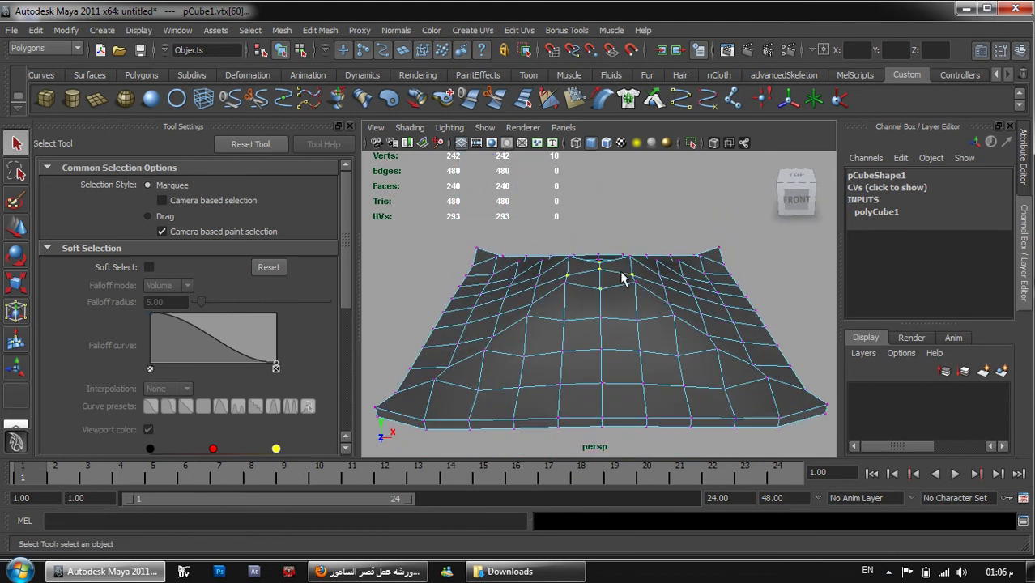
key("w")
left_click_drag(599, 225, 573, 300)
left_click_drag(590, 250, 559, 302, "ctrl")
left_click_drag(645, 298, 630, 277, "ctrl")
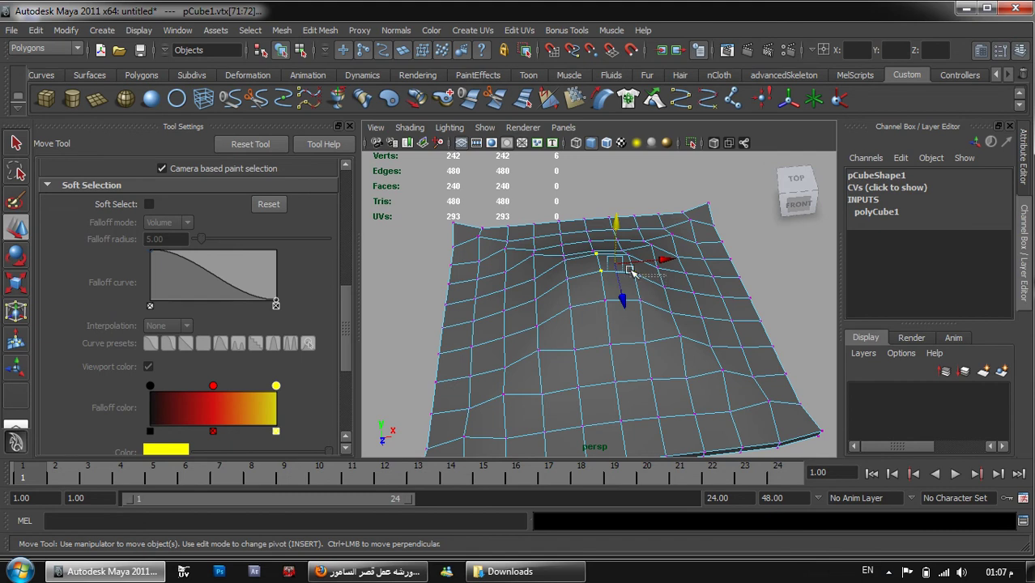
left_click_drag(690, 242, 623, 302, "ctrl")
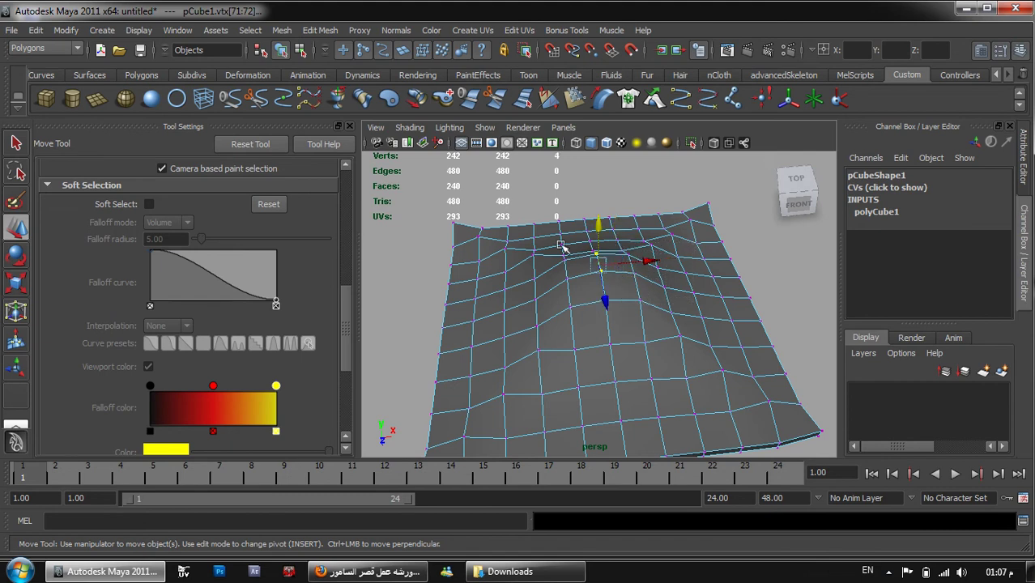
left_click_drag(598, 225, 600, 223)
left_click_drag(632, 274, 625, 252, "alt")
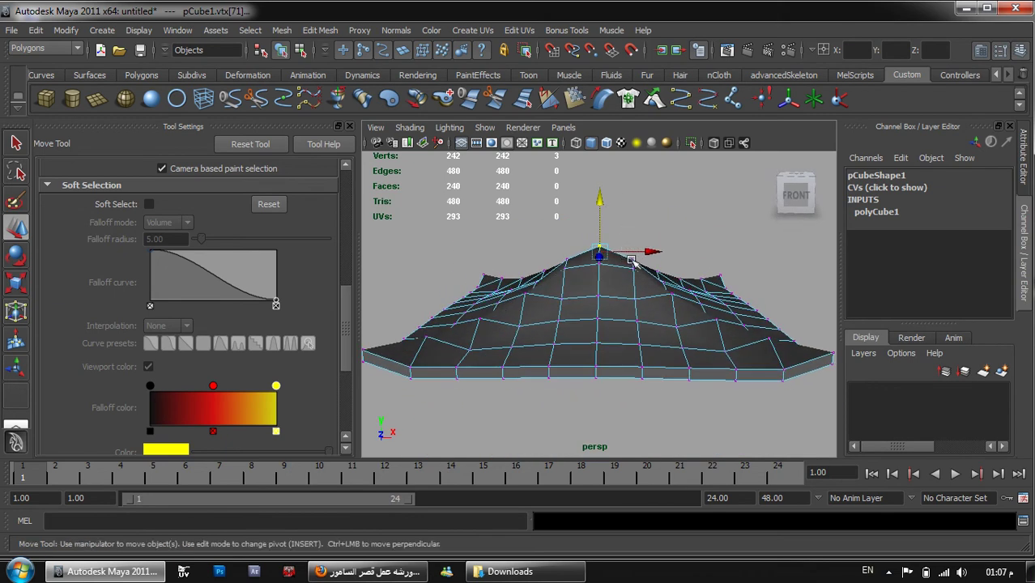
Return the roof to object mode, turn on its smooth preview and examine the curved shape from several angles
right_click_drag(632, 292, 698, 243)
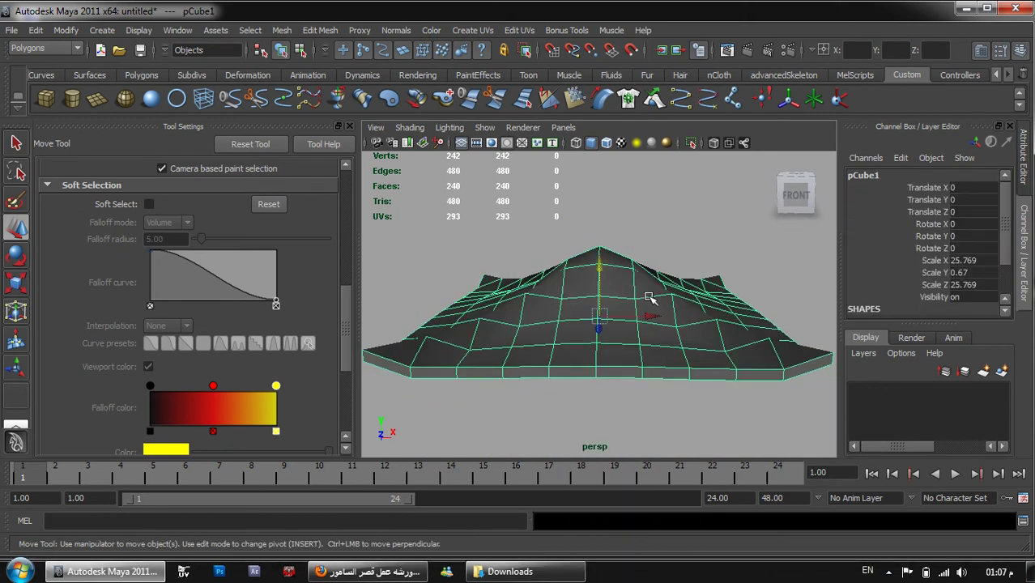
key("3")
left_click(708, 414)
left_click_drag(746, 397, 710, 432, "alt")
right_click_drag(709, 432, 627, 298, "alt")
left_click_drag(627, 306, 670, 287, "alt")
right_click_drag(599, 283, 636, 282, "alt")
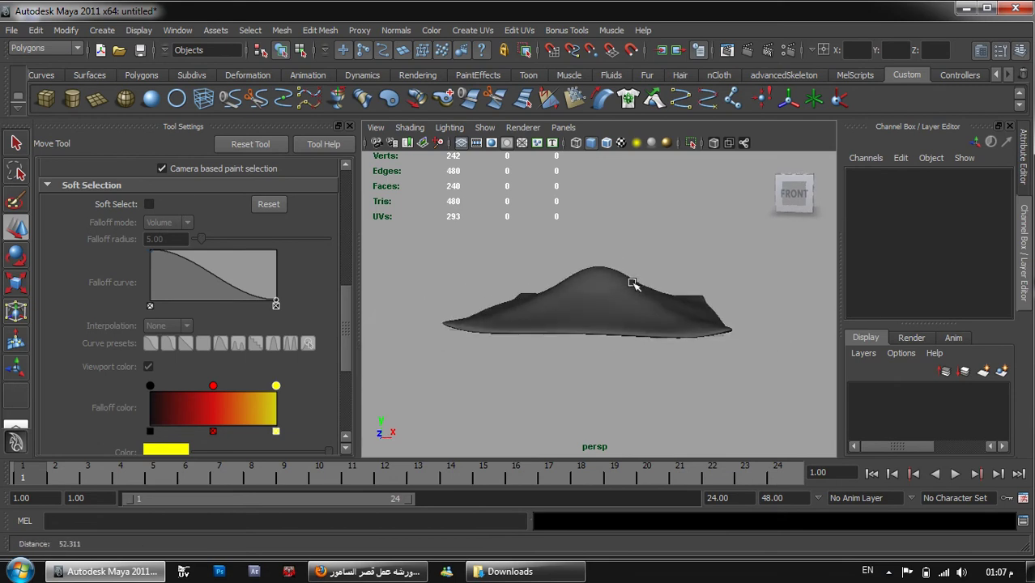
Select the roof again, turn off its smooth preview and examine the unsmoothed mesh
left_click(609, 279)
key("1")
left_click_drag(778, 324, 767, 240, "alt")
left_click_drag(677, 328, 651, 338, "alt")
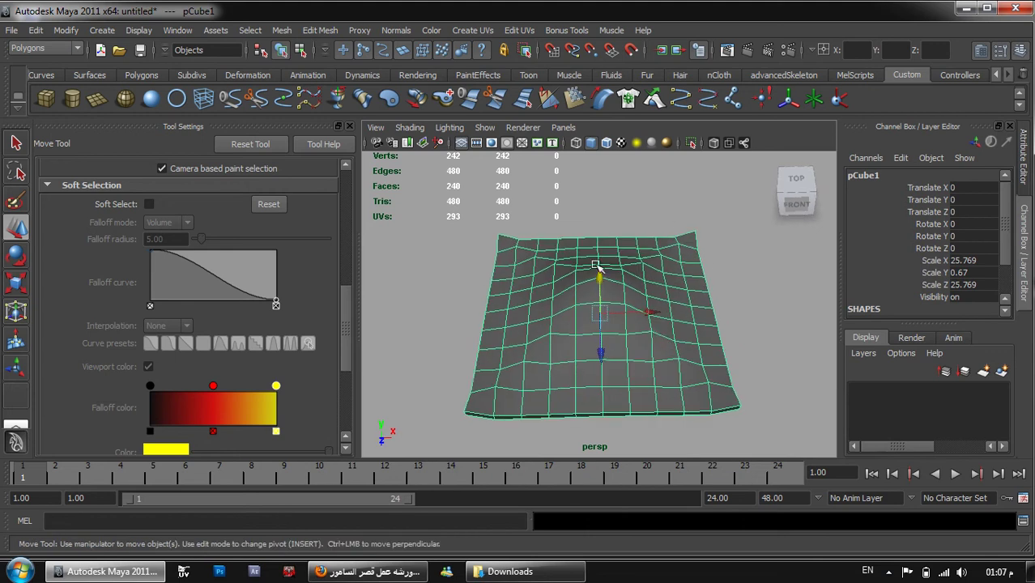
left_click_drag(595, 319, 573, 275, "alt")
left_click_drag(621, 301, 614, 292, "alt")
right_click_drag(614, 291, 631, 330, "alt")
left_click_drag(631, 330, 658, 327, "alt")
right_click_drag(658, 327, 646, 317, "alt")
Show the roof in the side view and switch it to vertex mode
key("space")
left_click_drag(651, 302, 763, 317)
middle_click_drag(677, 383, 704, 383, "alt")
right_click_drag(704, 383, 693, 347, "alt")
right_click_drag(642, 275, 527, 276)
middle_click_drag(525, 305, 533, 312, "alt")
In the top view, select the vertices along all four outer edges of the roof, leaving out the corners
key("space")
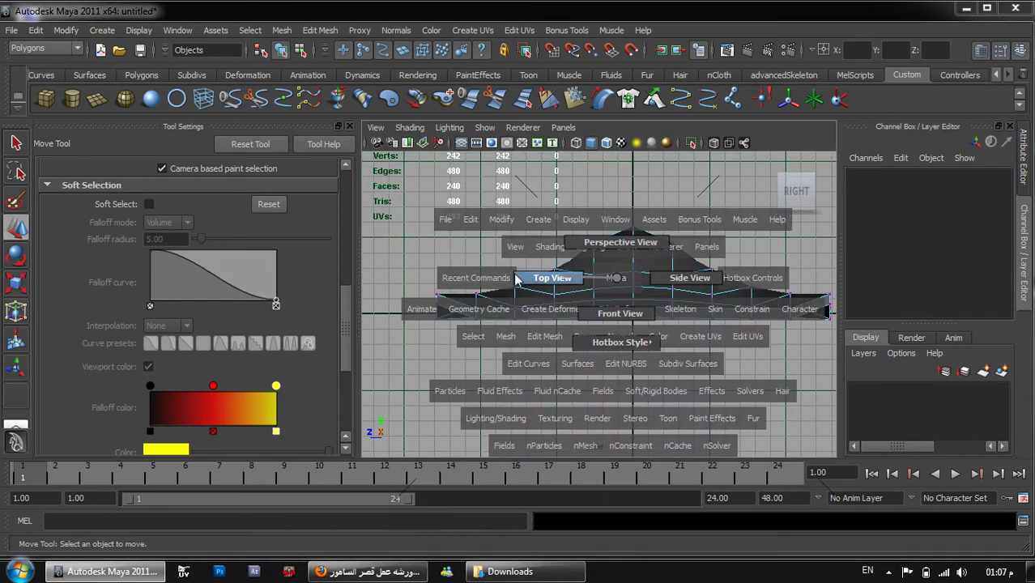
left_click_drag(617, 280, 616, 243)
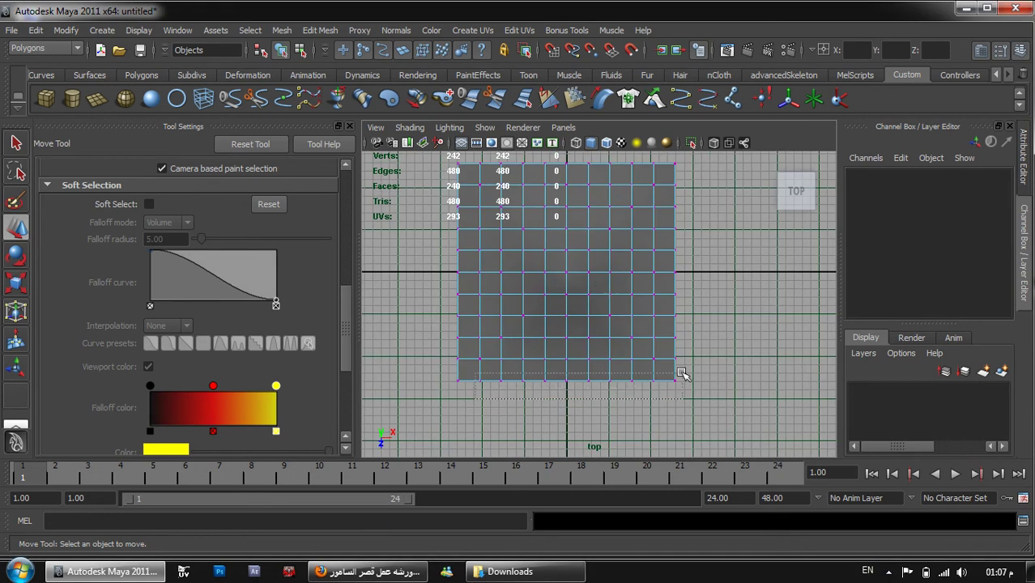
left_click_drag(661, 371, 710, 181)
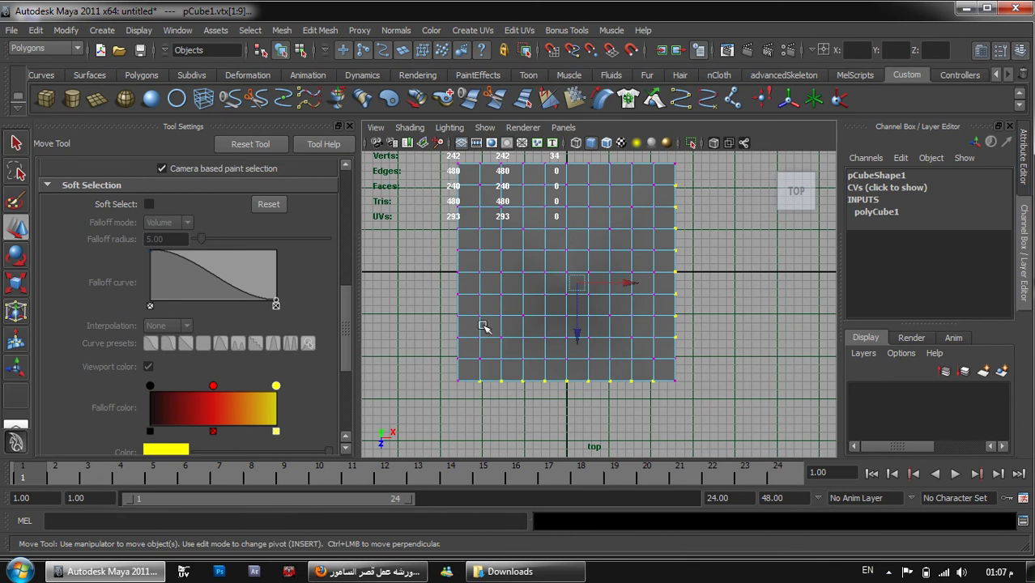
left_click_drag(475, 224, 469, 173, "shift")
middle_click_drag(613, 225, 612, 283, "alt")
left_click_drag(465, 196, 592, 244, "shift")
left_click_drag(663, 238, 664, 239, "shift")
Check the selected edge vertices in the perspective view and undo the accidental selection of a single vertex
key("space")
left_click_drag(623, 303, 630, 215)
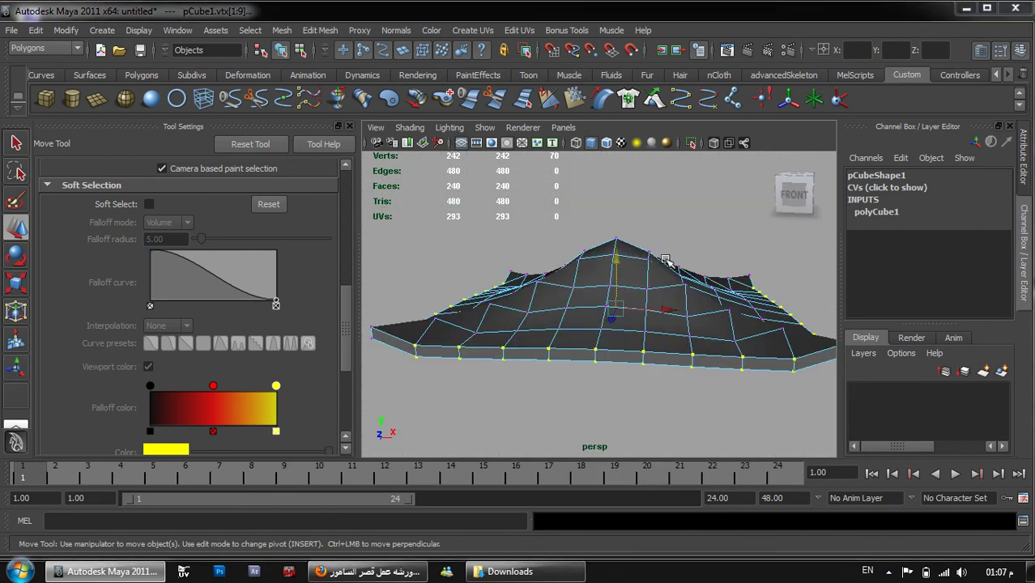
key("space")
left_click(664, 264)
key("super")
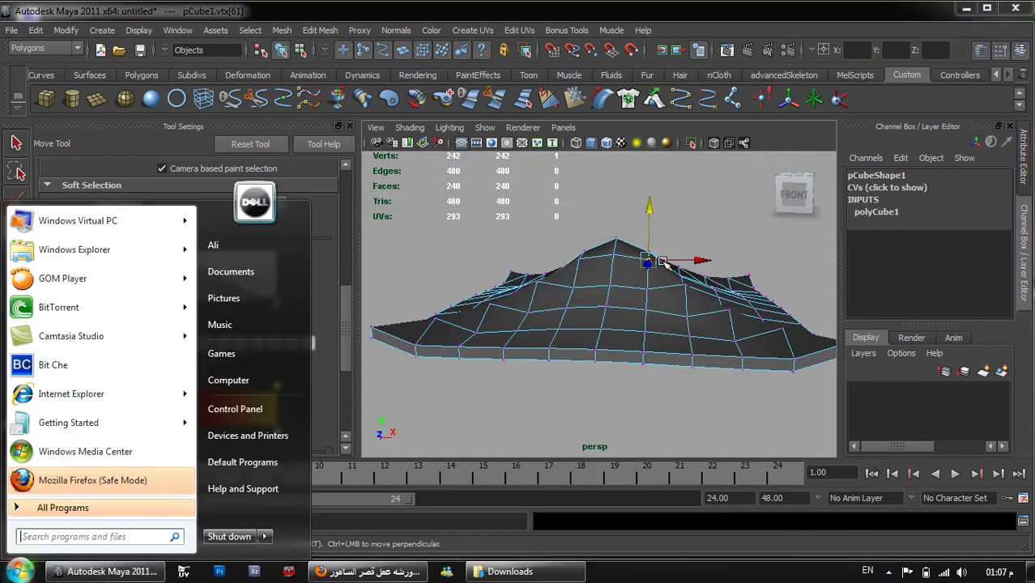
key("super")
key("ctrl+z")
In the top view, undo a trial Z scale of the selected edge vertices and scale them uniformly slightly inward
key("space")
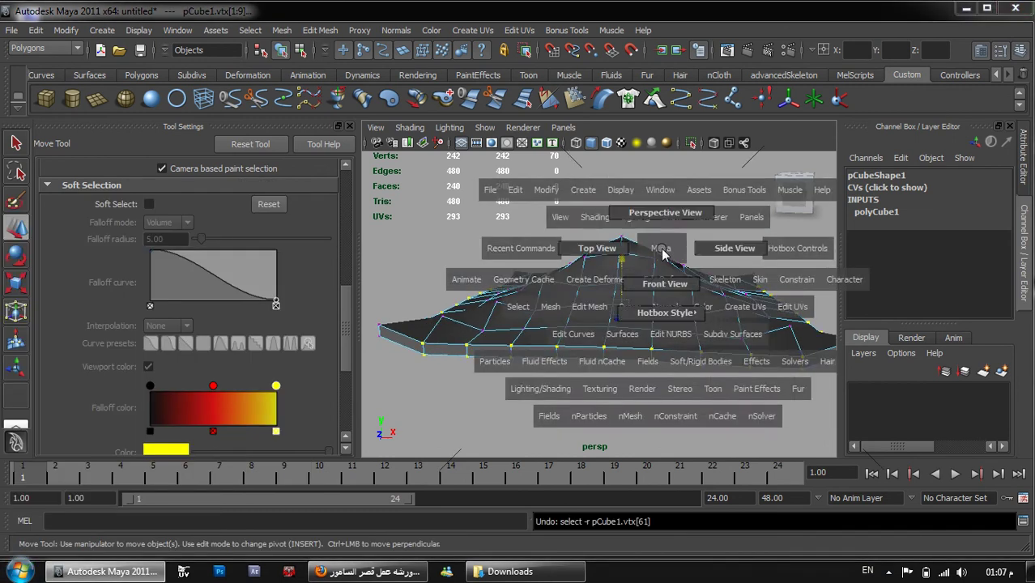
left_click_drag(663, 249, 597, 252)
middle_click_drag(572, 308, 591, 274, "alt")
key("r")
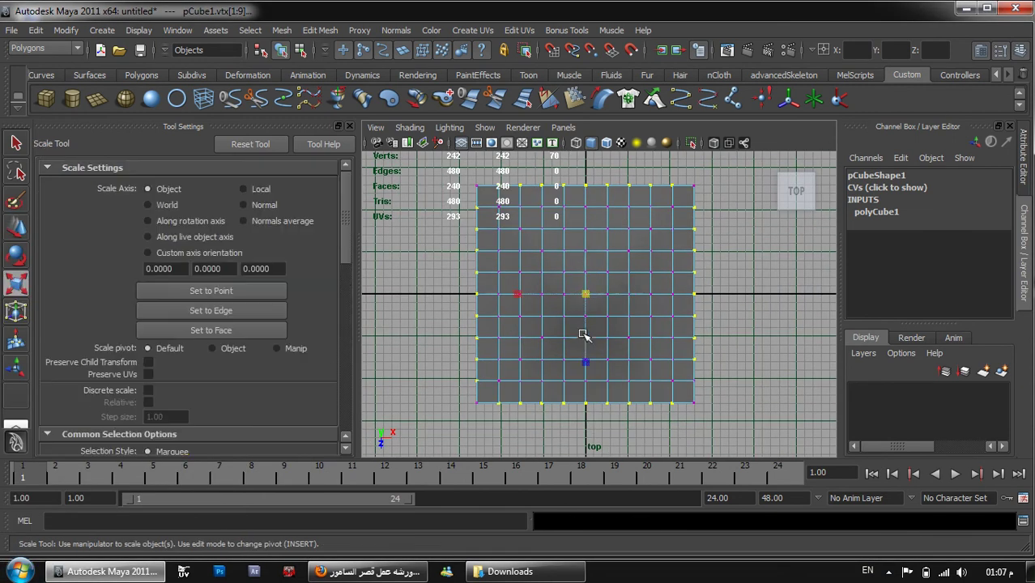
left_click_drag(585, 362, 595, 370)
key("ctrl+z")
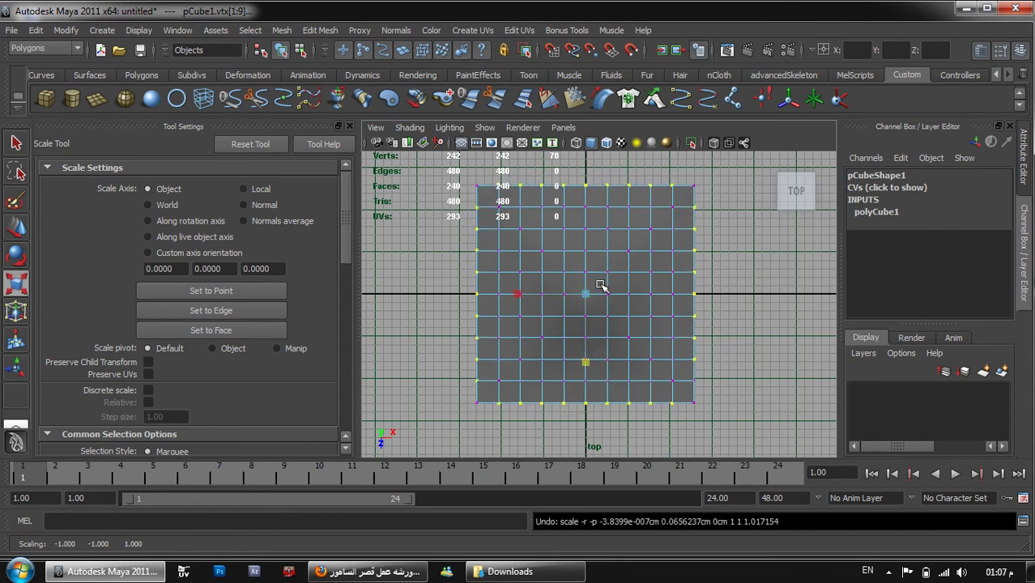
left_click(587, 293)
middle_click_drag(747, 298, 741, 300)
Remove the edge vertices nearest the corners from the selection and scale the remaining ones further inward
left_click_drag(495, 418, 488, 389, "ctrl")
left_click_drag(656, 414, 737, 349, "ctrl")
left_click_drag(669, 177, 733, 207, "ctrl")
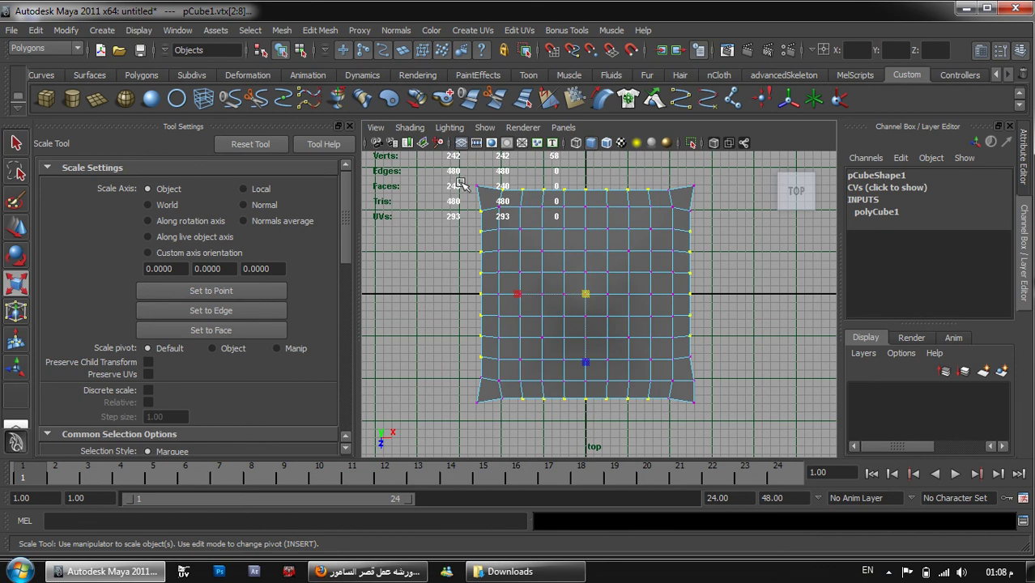
middle_click_drag(727, 283, 720, 282)
Remove the next edge vertices near each corner from the selection and scale the middle ones inward again
left_click_drag(452, 421, 530, 350)
left_click_drag(633, 409, 726, 329, "ctrl")
left_click_drag(641, 178, 714, 240, "ctrl")
left_click_drag(442, 167, 538, 242, "ctrl")
middle_click_drag(767, 285, 762, 293)
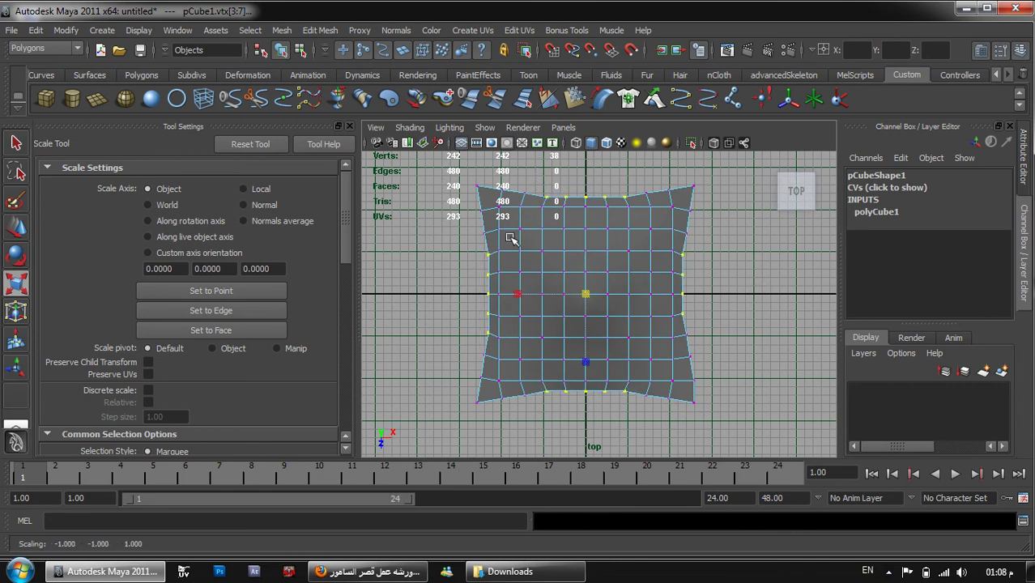
Return the roof to object mode and view its inward-curved edges in the perspective view
right_click_drag(555, 262, 605, 240)
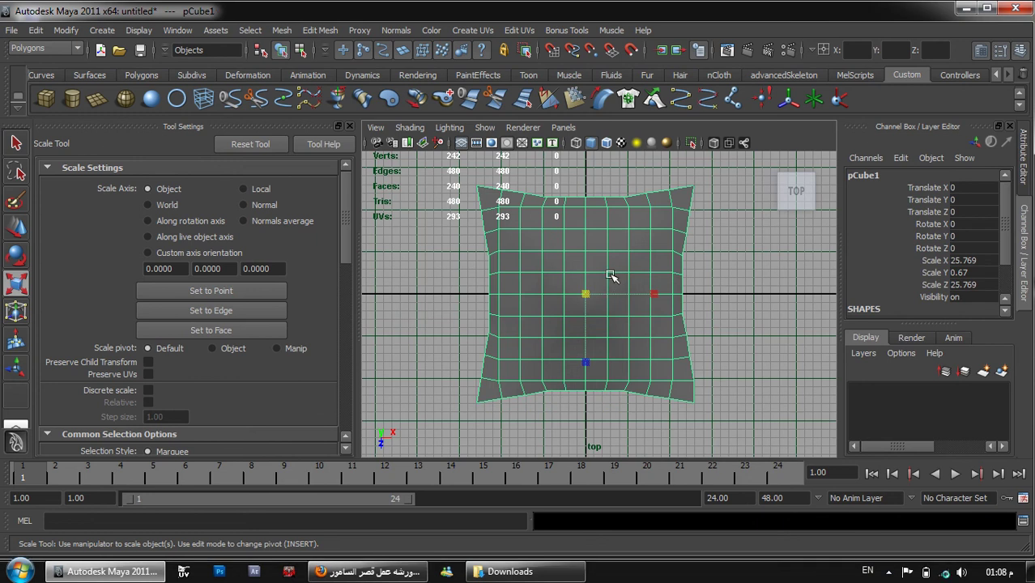
key("space")
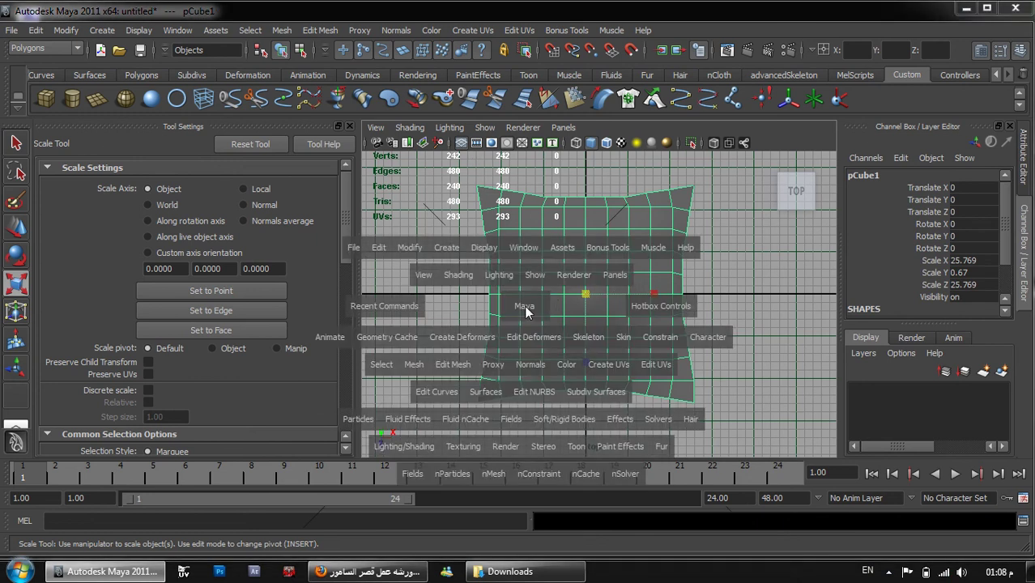
left_click_drag(527, 310, 556, 254)
left_click_drag(609, 322, 605, 381, "alt")
right_click_drag(605, 376, 551, 265, "alt")
left_click_drag(565, 272, 567, 395, "alt")
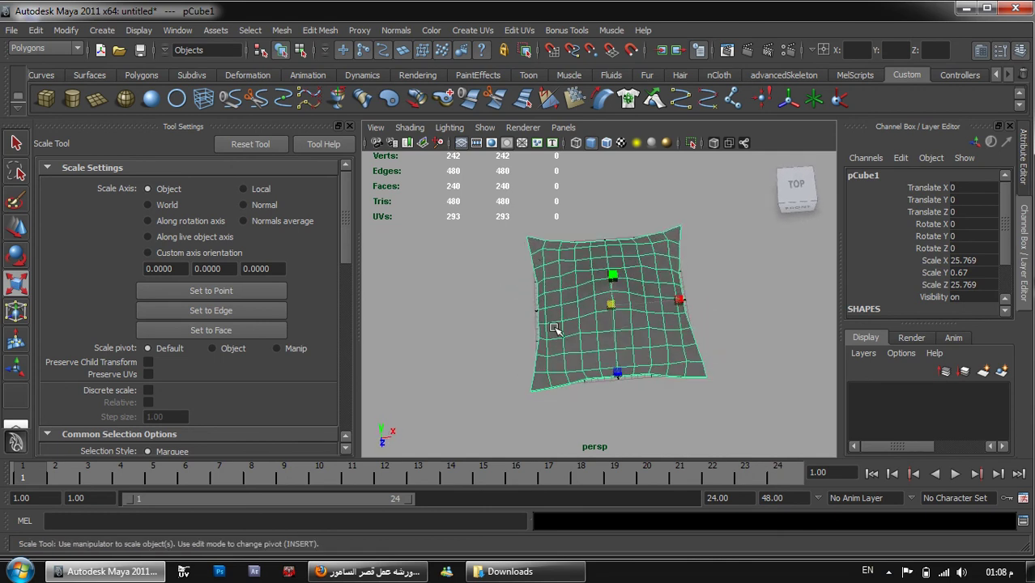
Turn on the roof's smooth preview, examine the shape from several angles and reselect the roof
key("3")
left_click(734, 324)
left_click_drag(677, 343, 649, 338, "alt")
right_click_drag(647, 353, 576, 311, "alt")
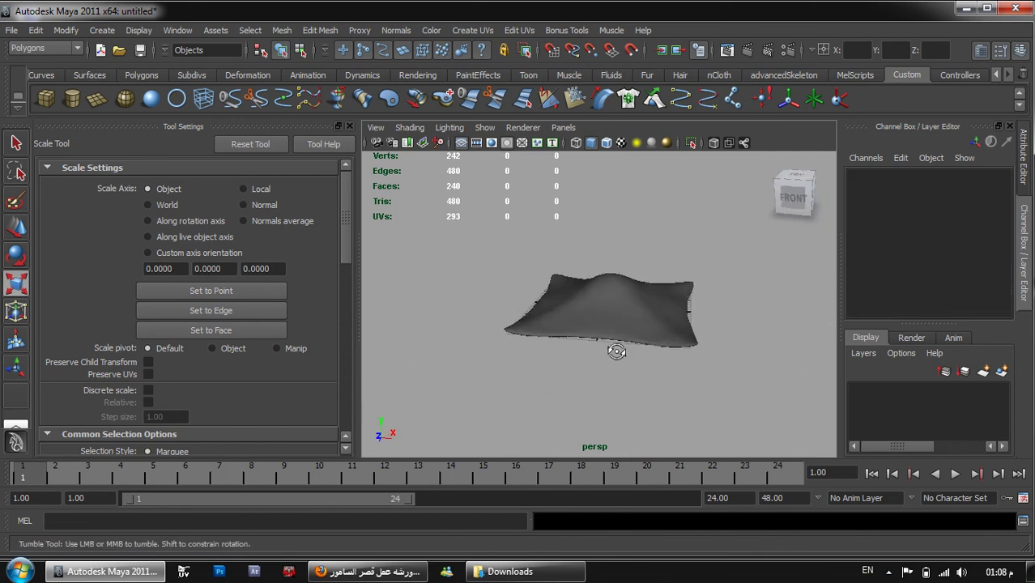
left_click_drag(577, 311, 641, 361, "alt")
left_click(625, 319)
left_click_drag(626, 320, 670, 337, "alt")
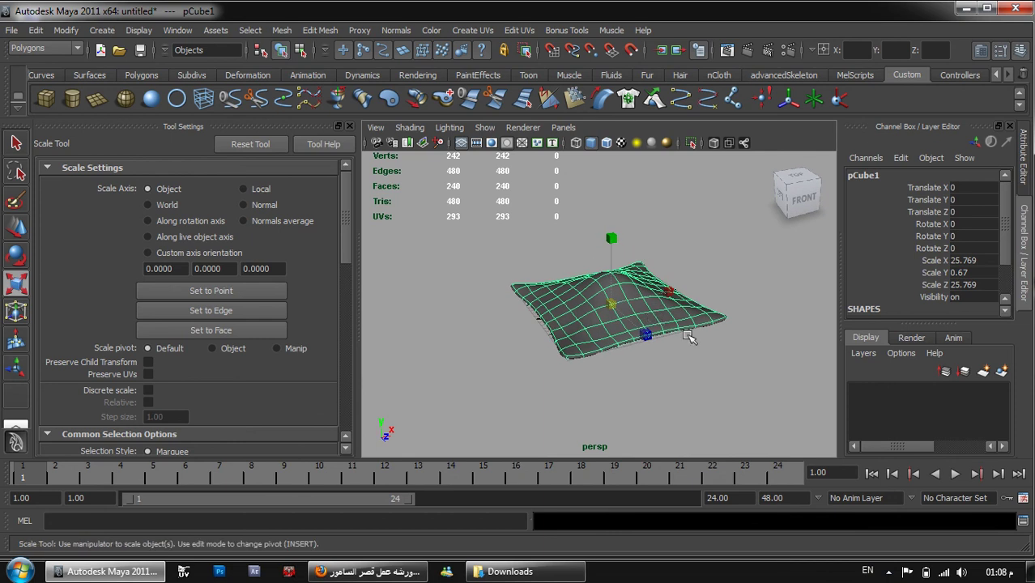
Switch to the Move tool and turn its soft selection on and back off
left_click(16, 229)
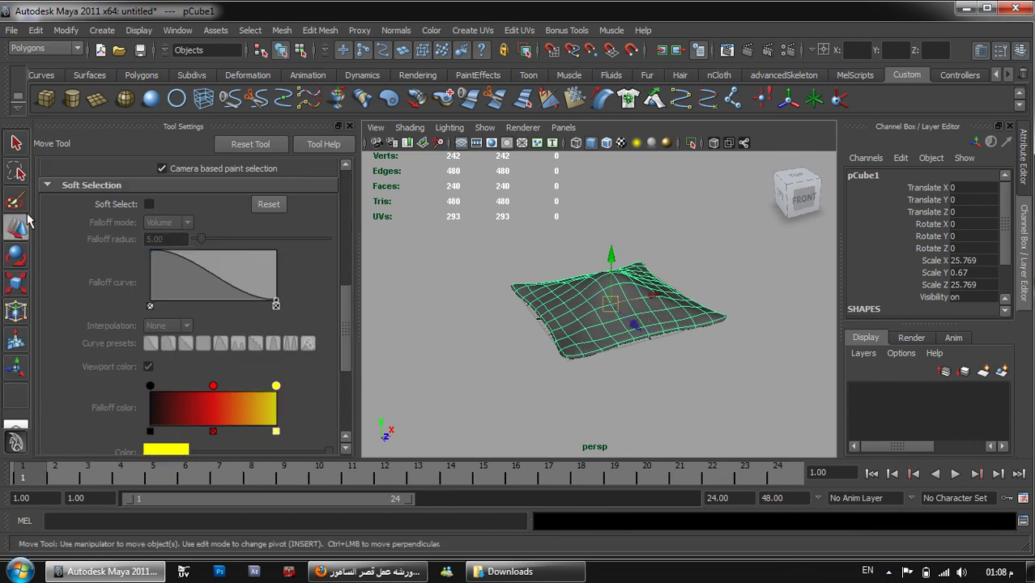
left_click(149, 204)
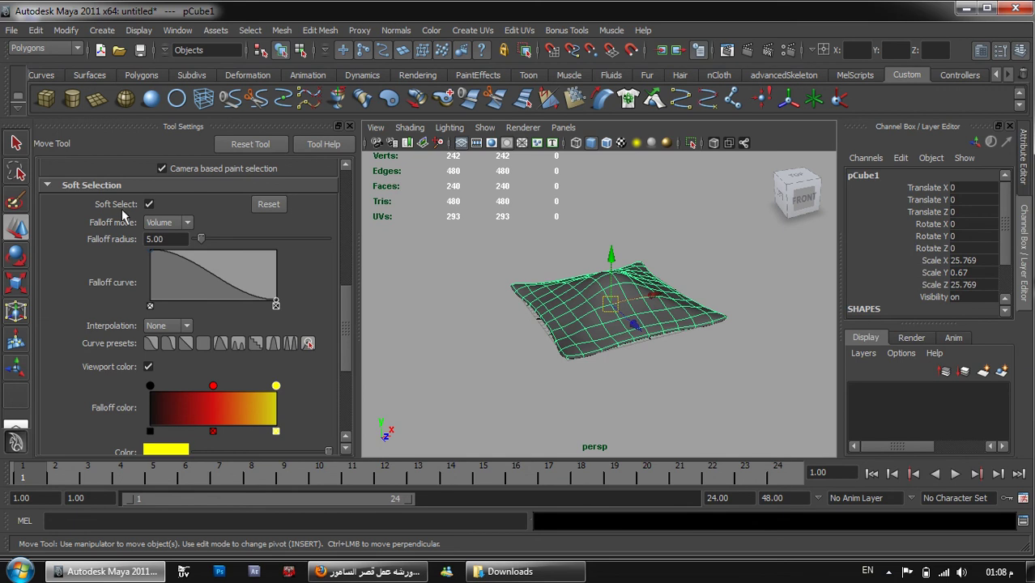
left_click(149, 204)
mouse_move(588, 322)
left_mouse_down("alt")
mouse_move(598, 326)
mouse_move(594, 315)
left_mouse_up("alt")
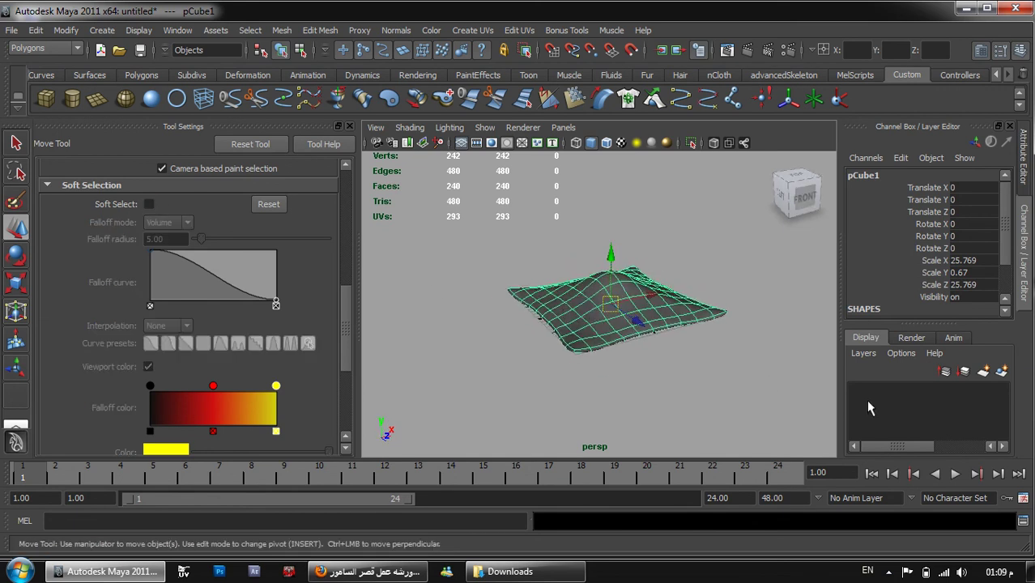
middle_click_drag(640, 318, 594, 319, "alt")
right_click_drag(589, 286, 610, 301, "alt")
middle_click_drag(610, 300, 617, 300, "alt")
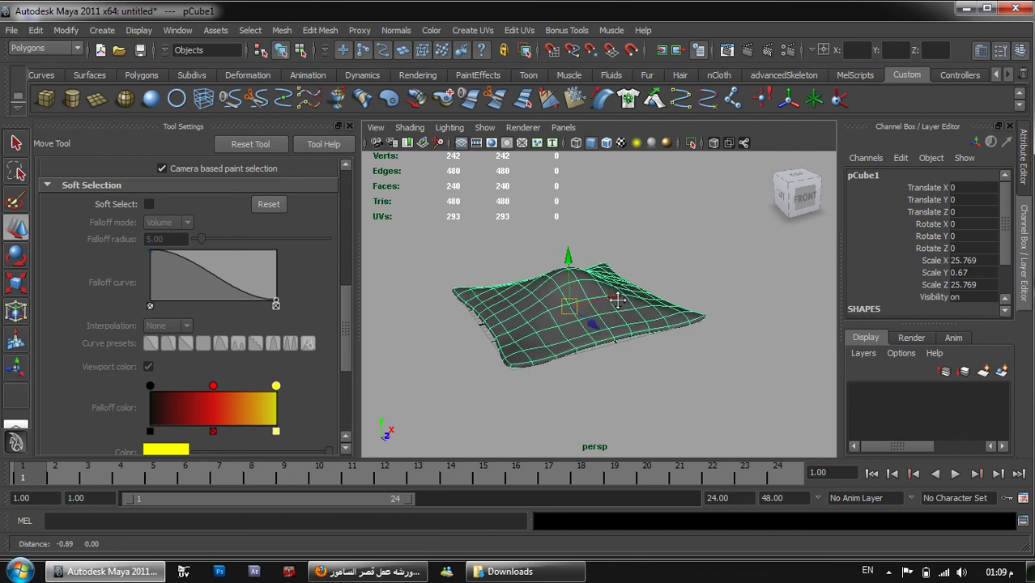
left_click(888, 573)
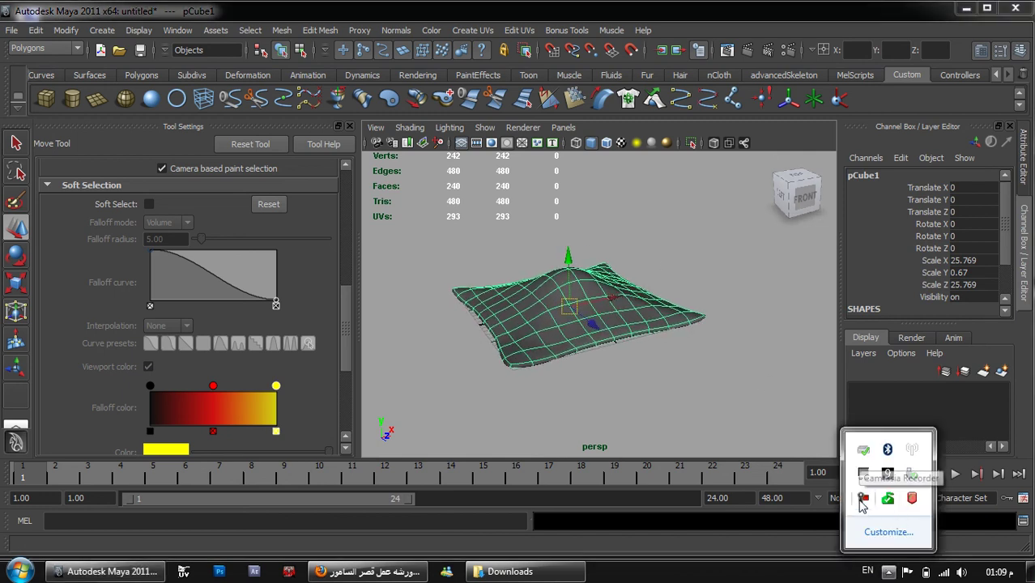
middle_click_drag(567, 307, 586, 312, "alt")
right_click_drag(587, 312, 602, 338, "alt")
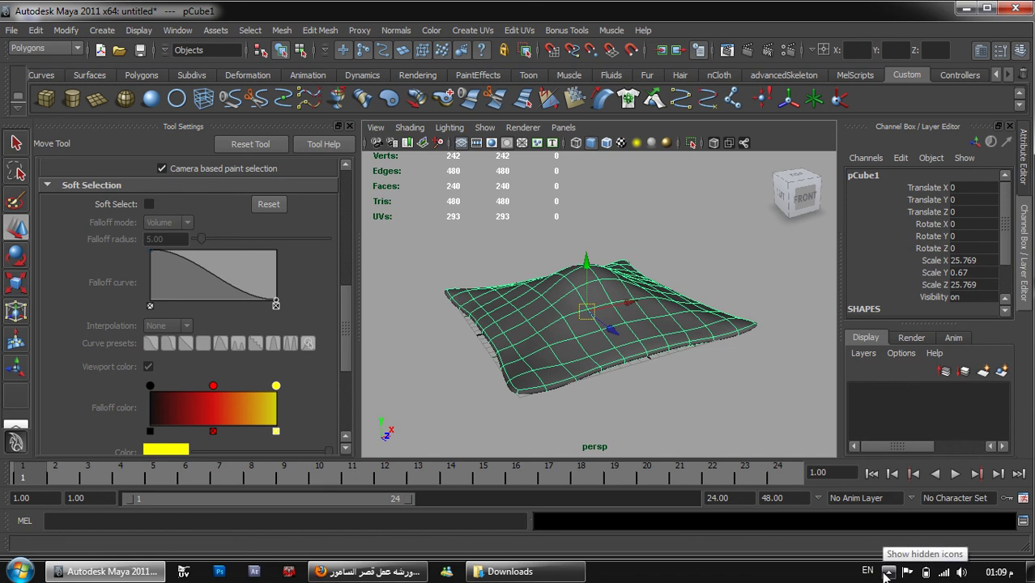
left_click(889, 572)
left_click(864, 500)
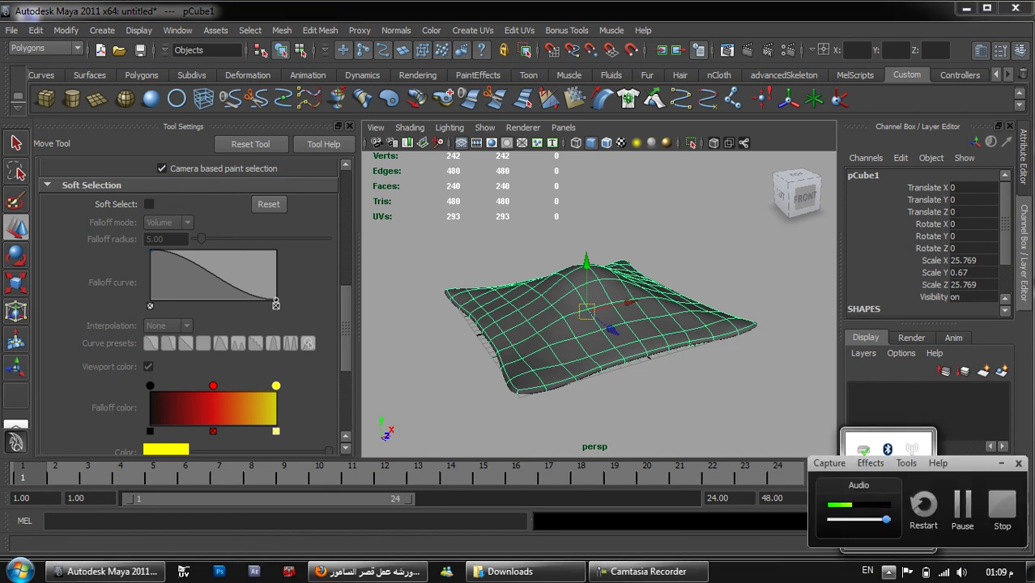